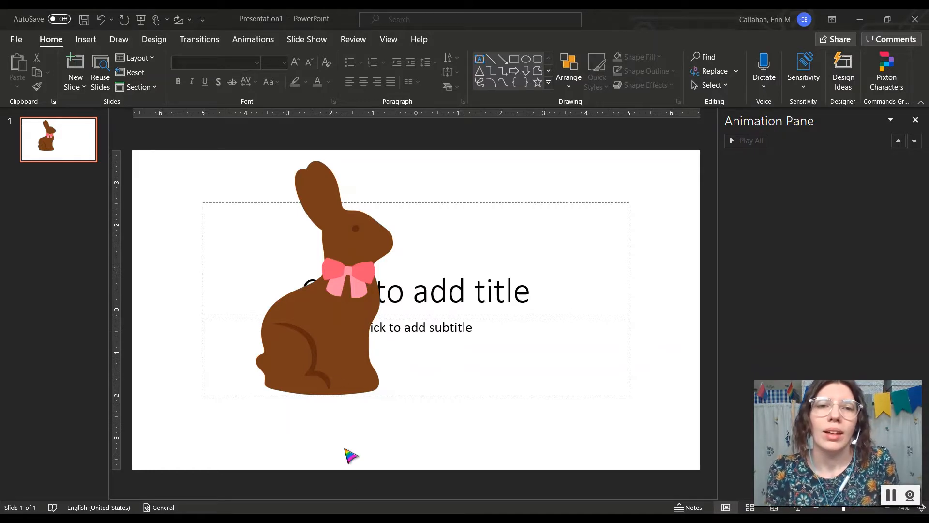
Step: Give the chocolate bunny picture a Teeter emphasis from the Animations gallery
{"action": "left_click", "coordinate": [320, 309]}
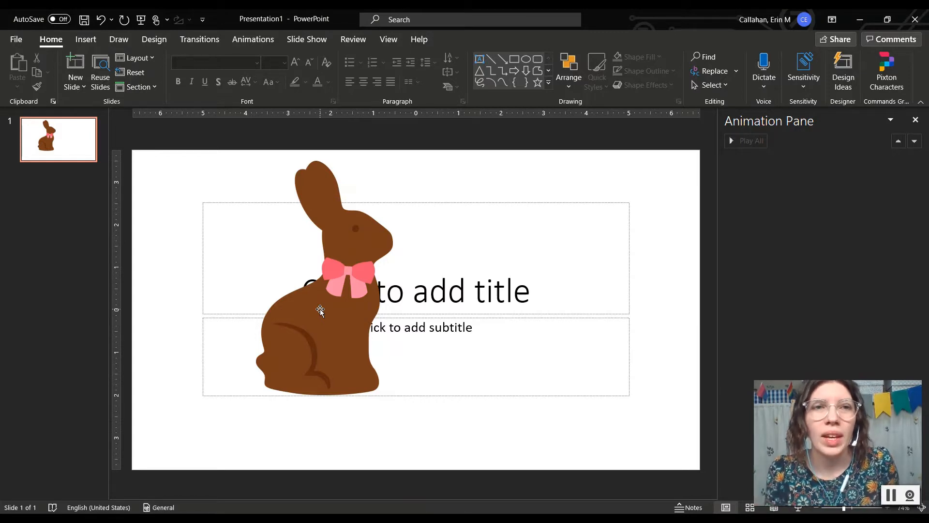
{"action": "left_click", "coordinate": [330, 267]}
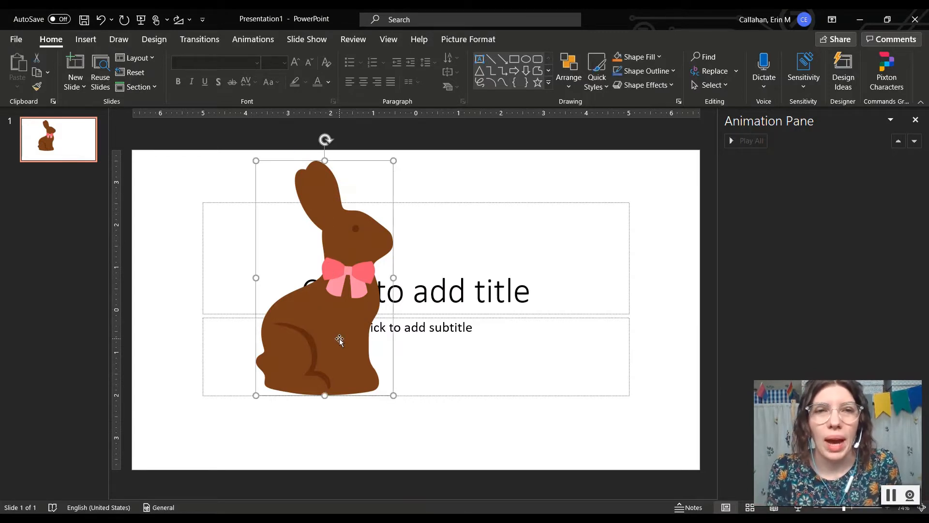
{"action": "left_click", "coordinate": [267, 47]}
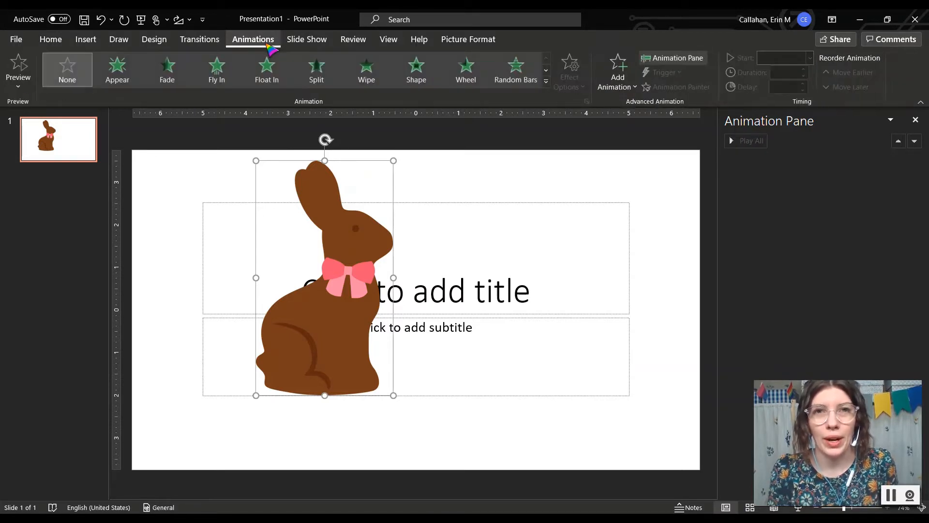
{"action": "left_click", "coordinate": [546, 81]}
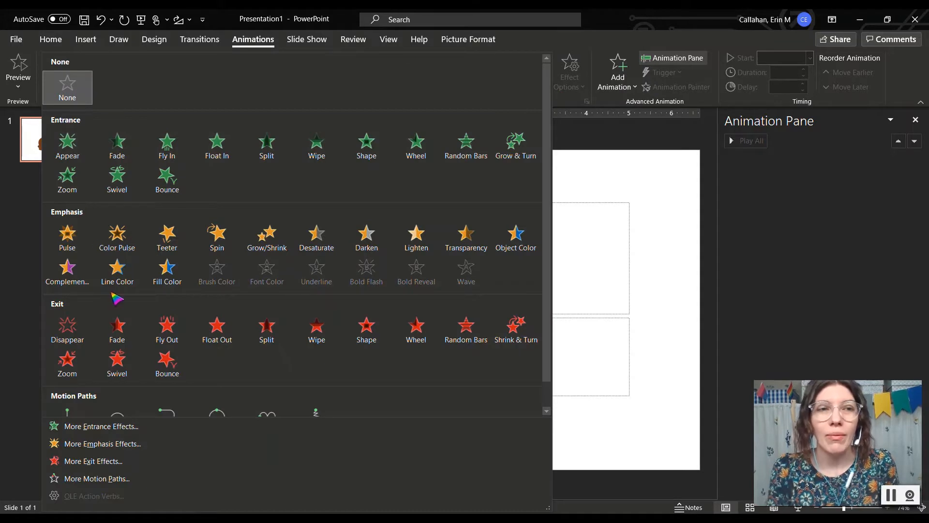
{"action": "scroll", "coordinate": [116, 299], "scroll_direction": "down", "scroll_amount": 1}
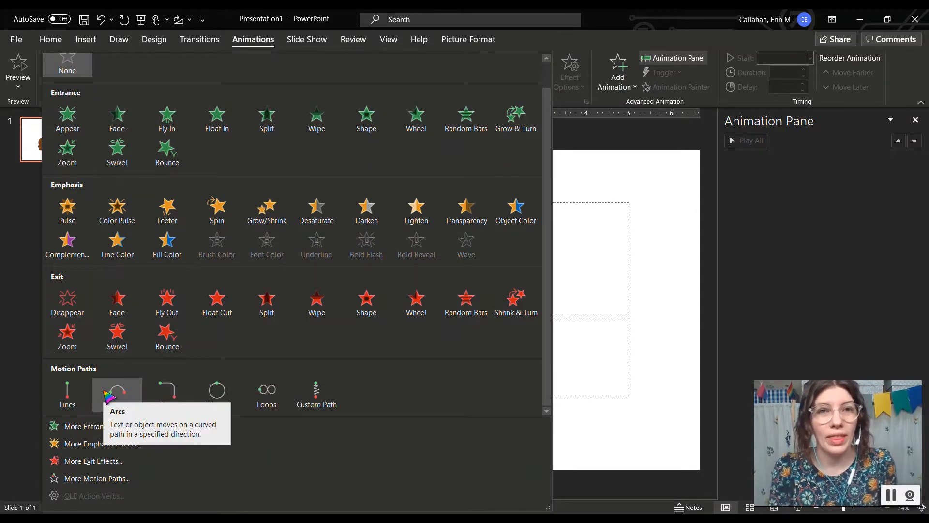
{"action": "left_click", "coordinate": [167, 209]}
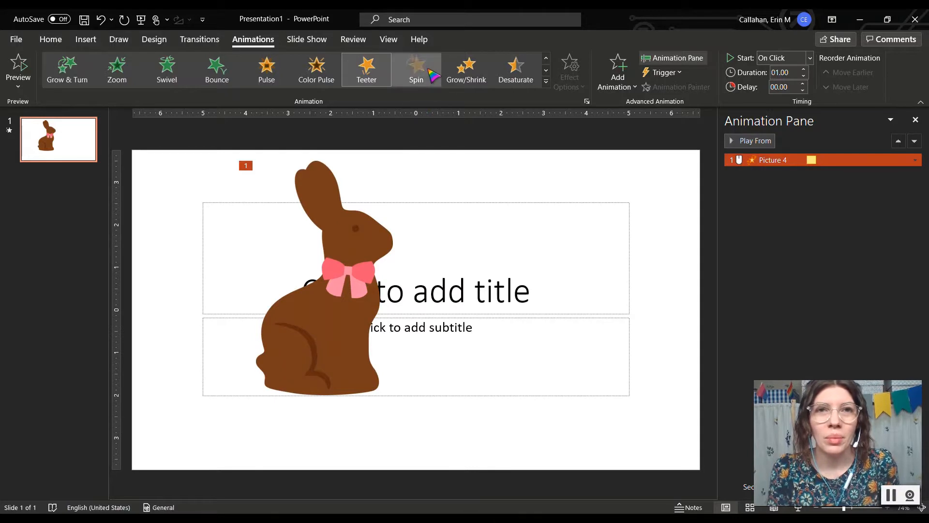
Step: Try Spin and Grow/Shrink on the bunny, then switch it to an Arcs motion path going Up
{"action": "left_click", "coordinate": [429, 72]}
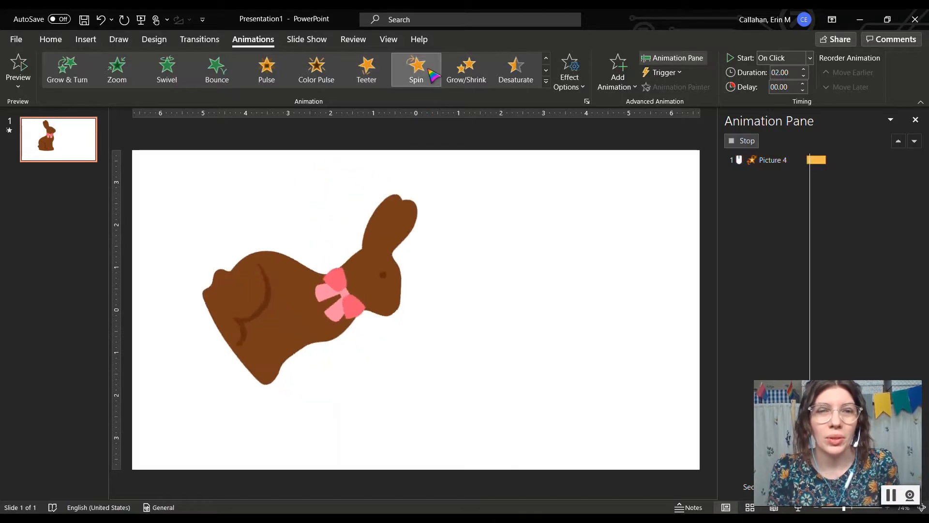
{"action": "left_click", "coordinate": [466, 71]}
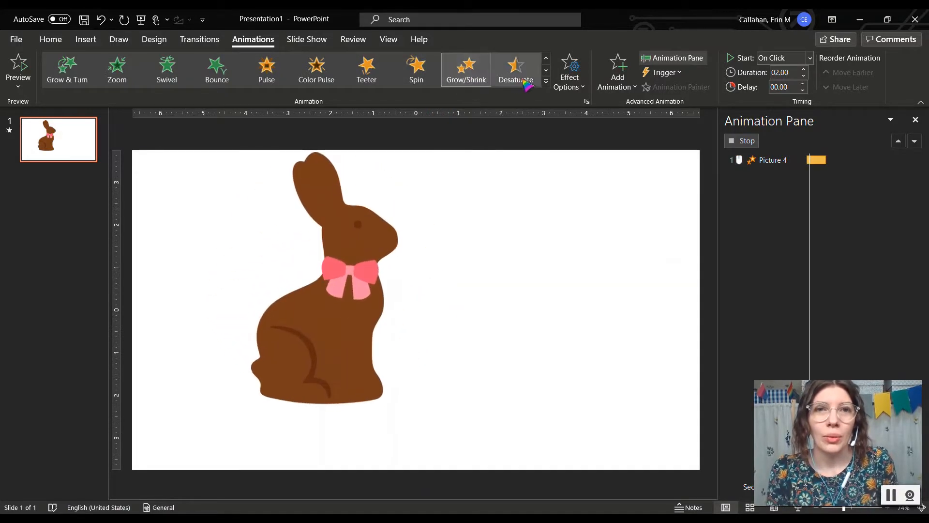
{"action": "left_click", "coordinate": [547, 82]}
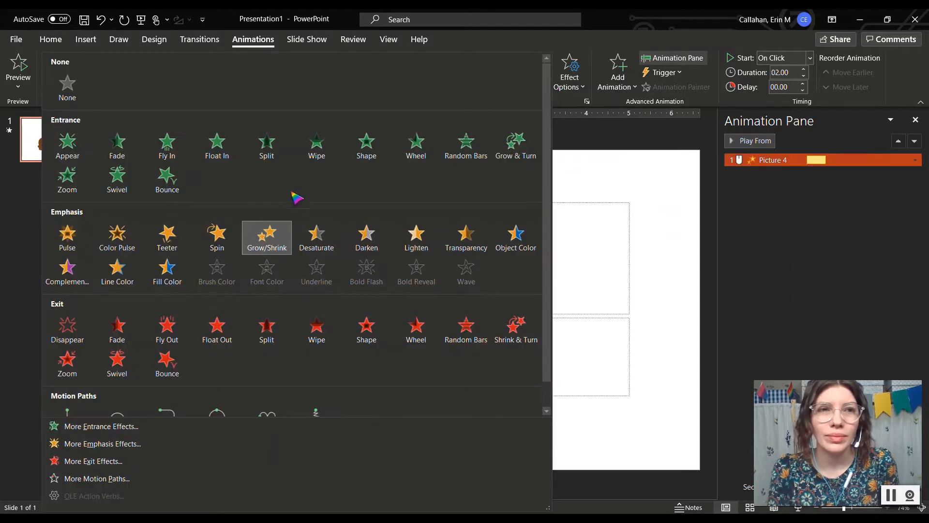
{"action": "scroll", "coordinate": [216, 328], "scroll_direction": "down", "scroll_amount": 1}
{"action": "left_click", "coordinate": [118, 400]}
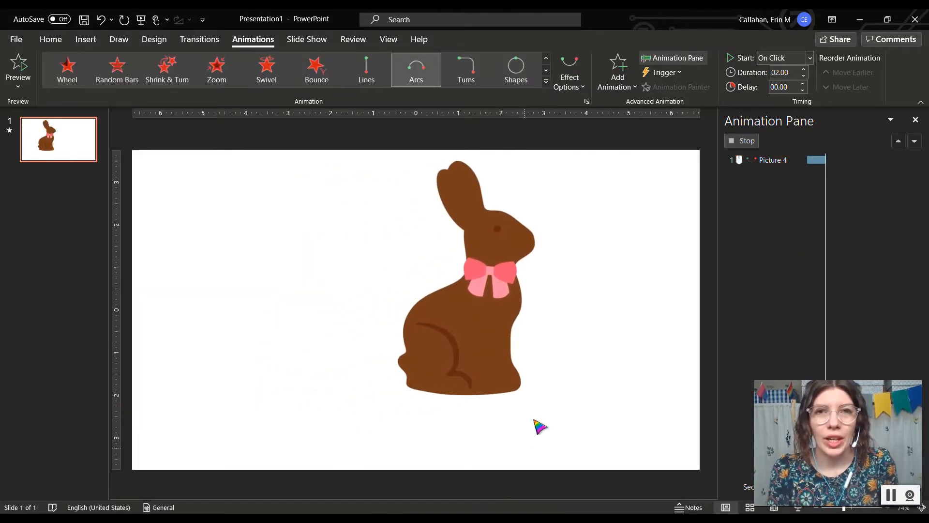
{"action": "left_click", "coordinate": [590, 90]}
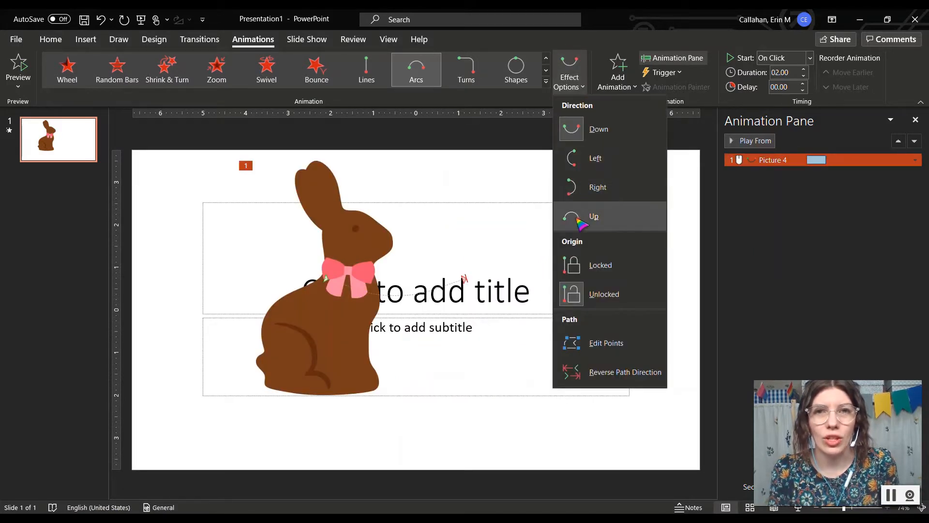
{"action": "left_click", "coordinate": [581, 218]}
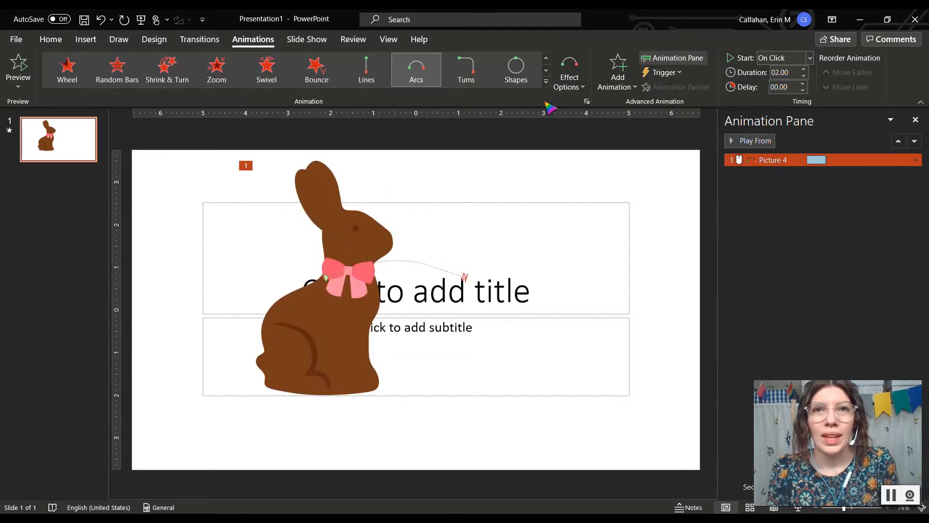
{"action": "left_click", "coordinate": [546, 81]}
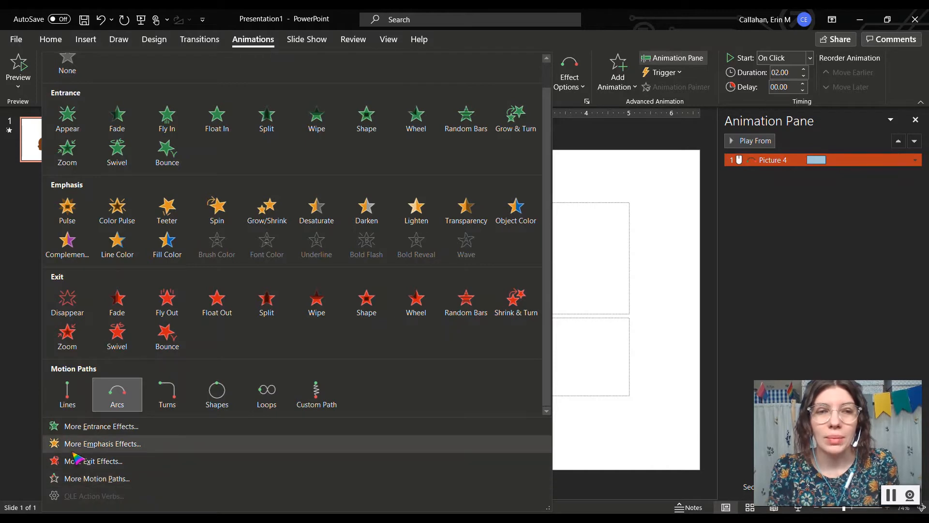
Step: Pick Bounce Right from More Motion Paths as the bunny's motion path
{"action": "left_click", "coordinate": [121, 479]}
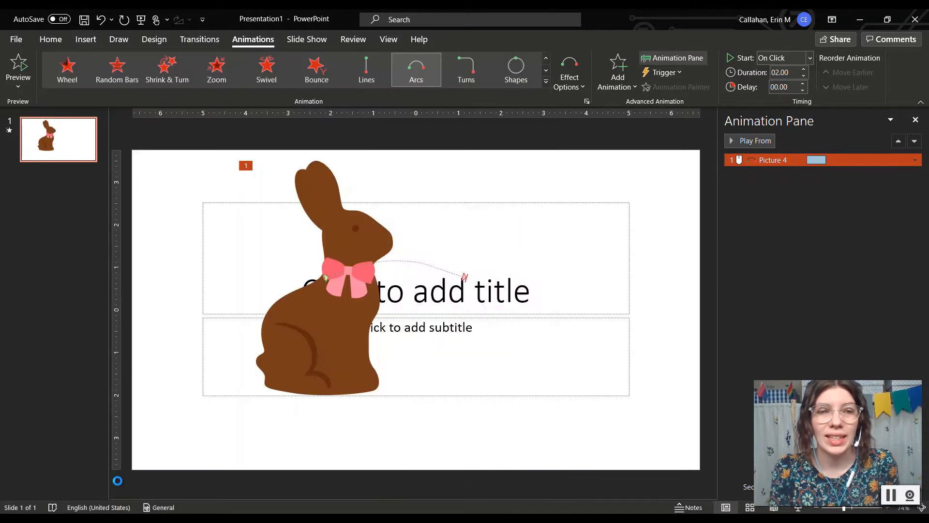
{"action": "scroll", "coordinate": [465, 264], "scroll_direction": "down", "scroll_amount": 3}
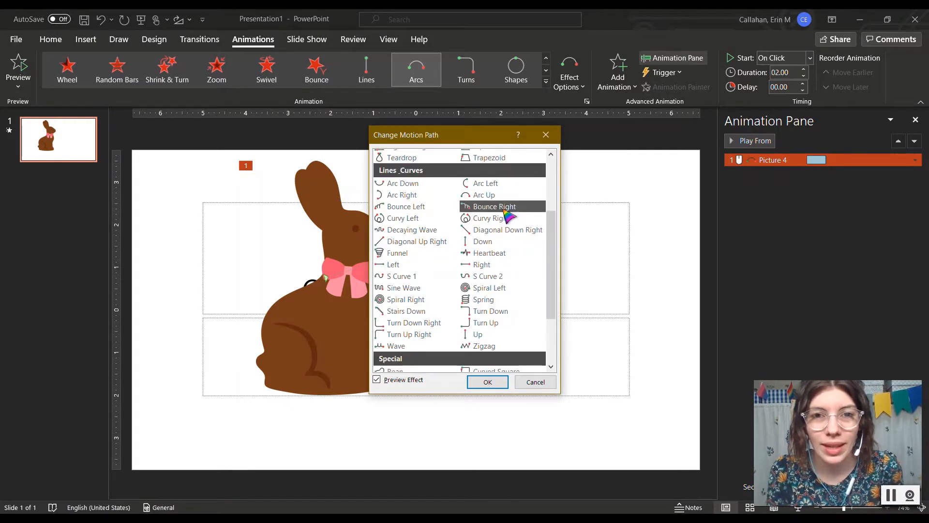
{"action": "left_click", "coordinate": [507, 216]}
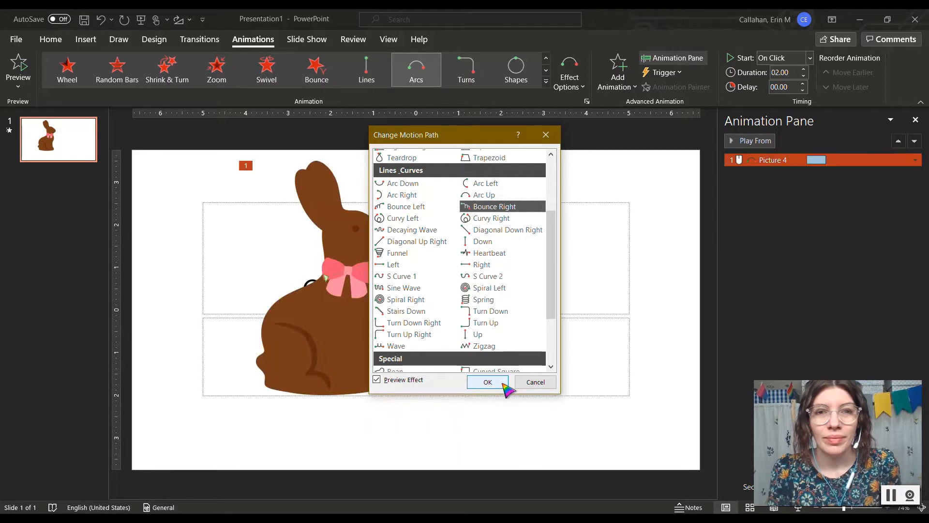
{"action": "left_click", "coordinate": [503, 384]}
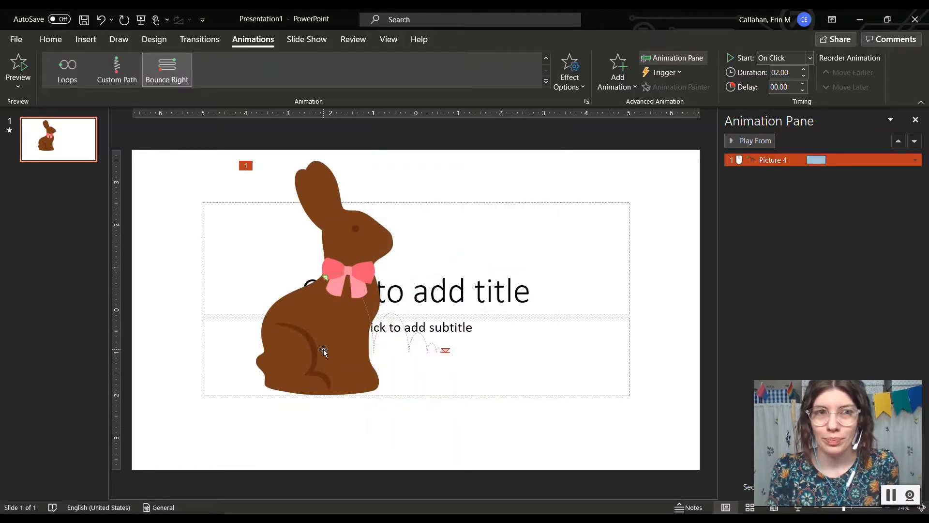
Step: Check the motion path's Effect Options, trying Edit Points
{"action": "left_click", "coordinate": [583, 87]}
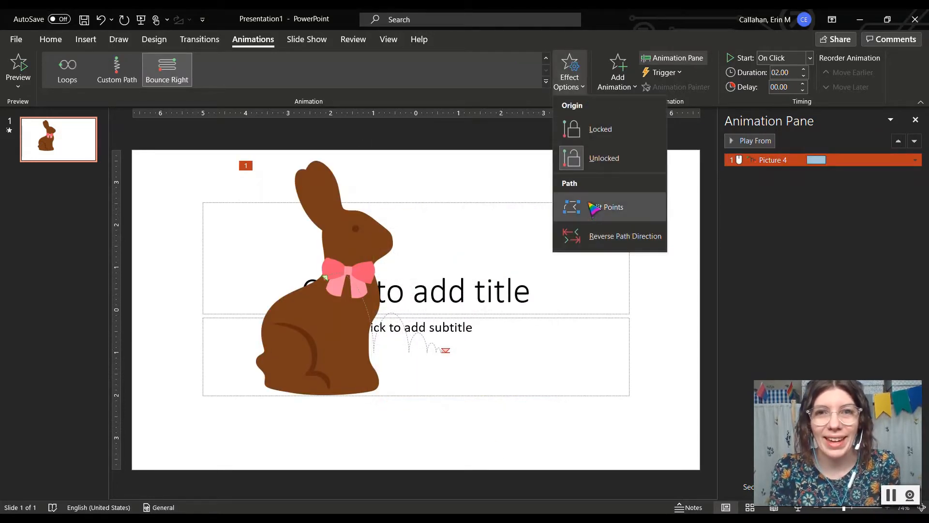
{"action": "left_click", "coordinate": [596, 209]}
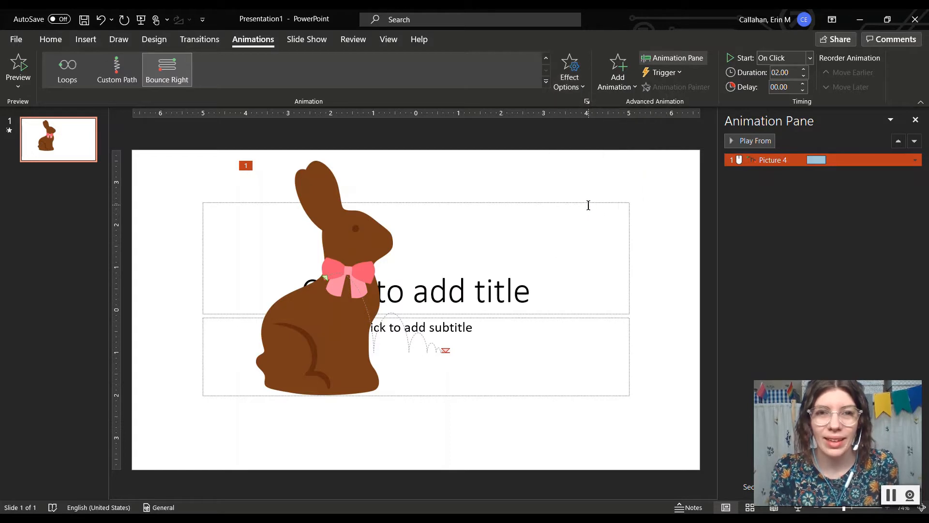
{"action": "left_click", "coordinate": [582, 91]}
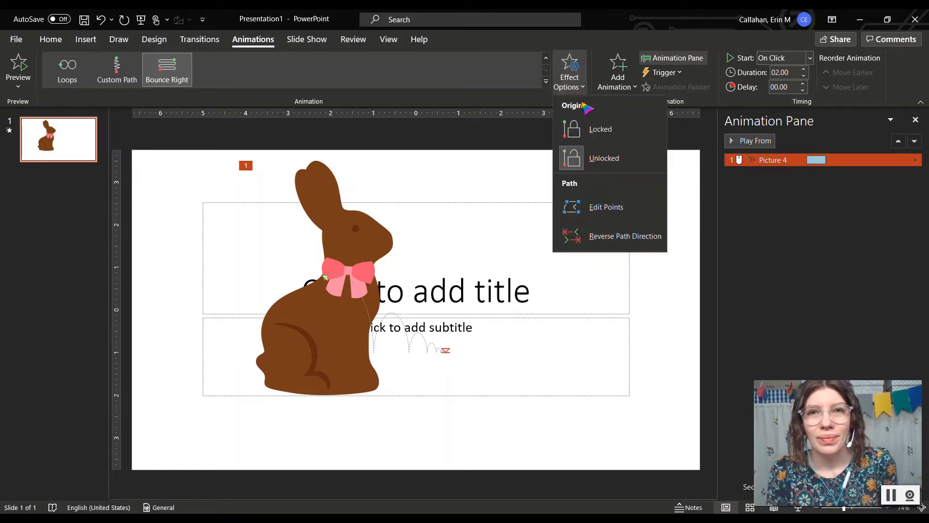
{"action": "left_click", "coordinate": [581, 208]}
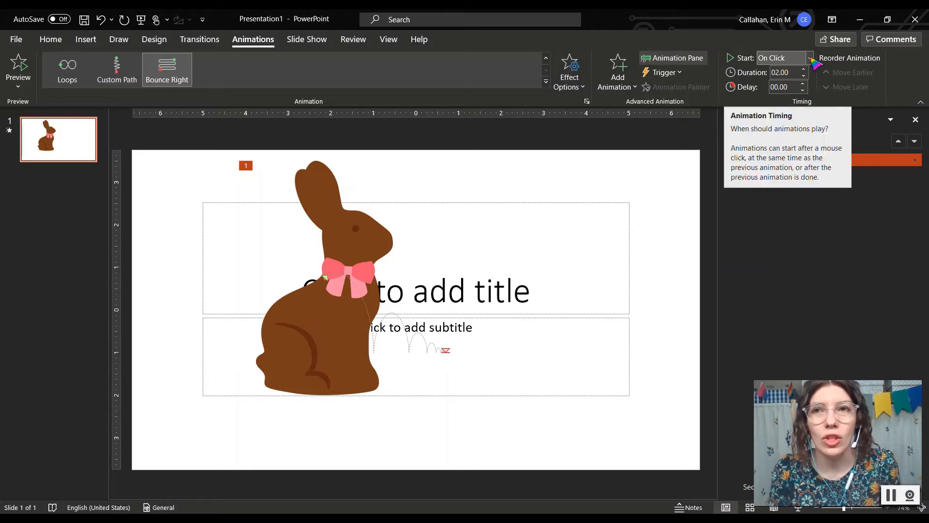
Step: Start the bounce path With Previous and add a Teeter emphasis set to After Previous
{"action": "left_click", "coordinate": [809, 59]}
{"action": "left_click", "coordinate": [805, 89]}
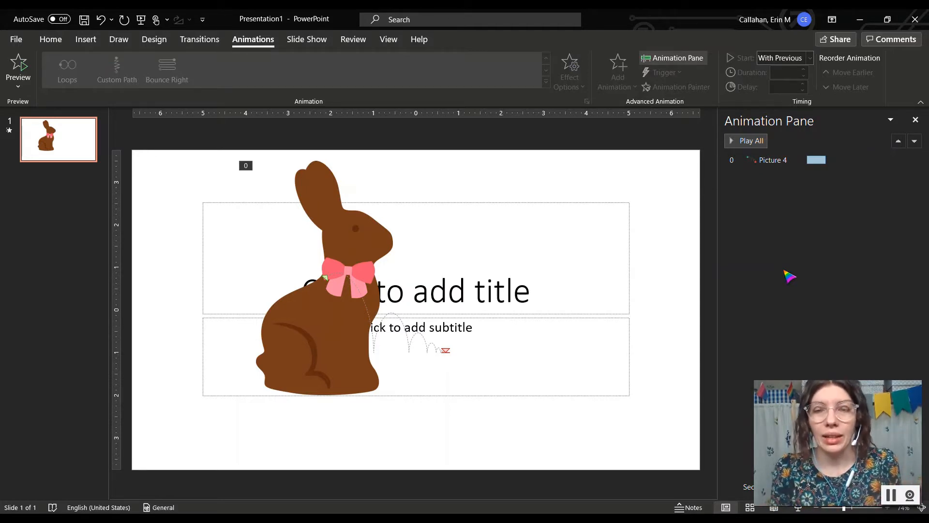
{"action": "left_click", "coordinate": [335, 289]}
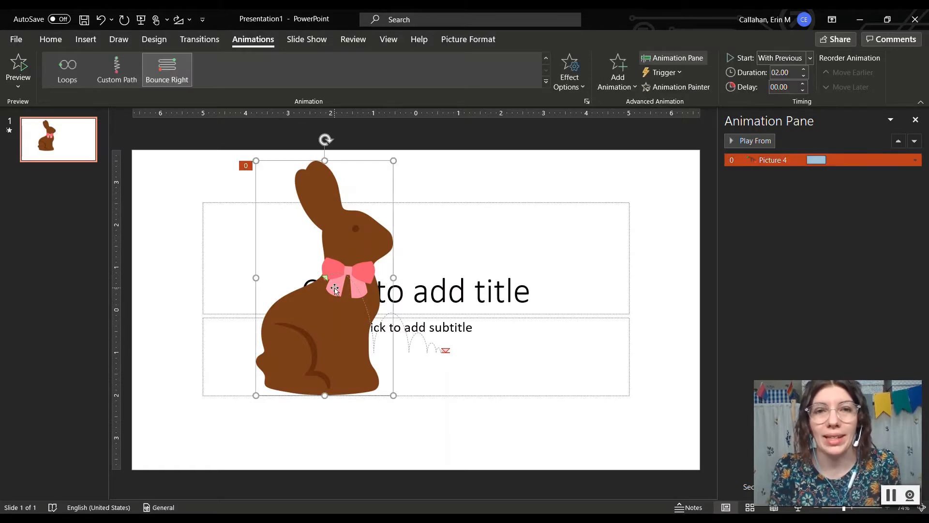
{"action": "left_click", "coordinate": [629, 92]}
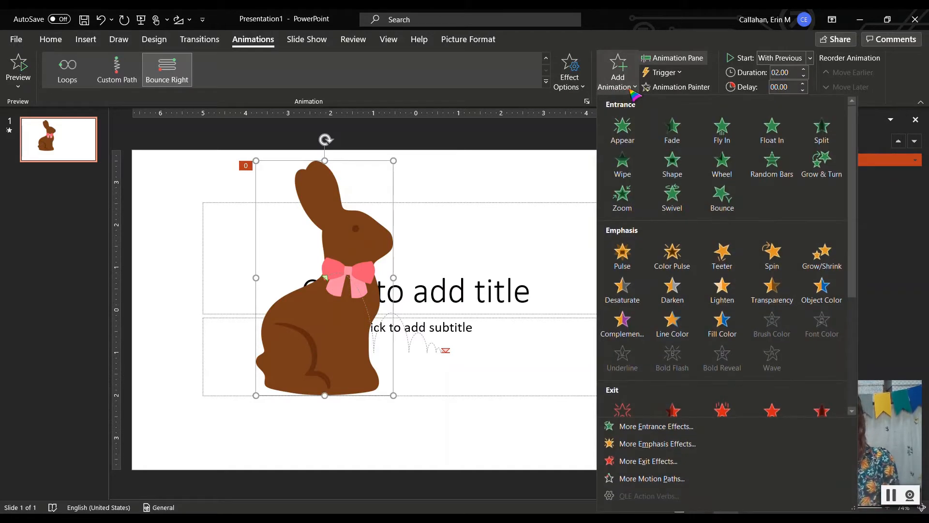
{"action": "left_click", "coordinate": [738, 262]}
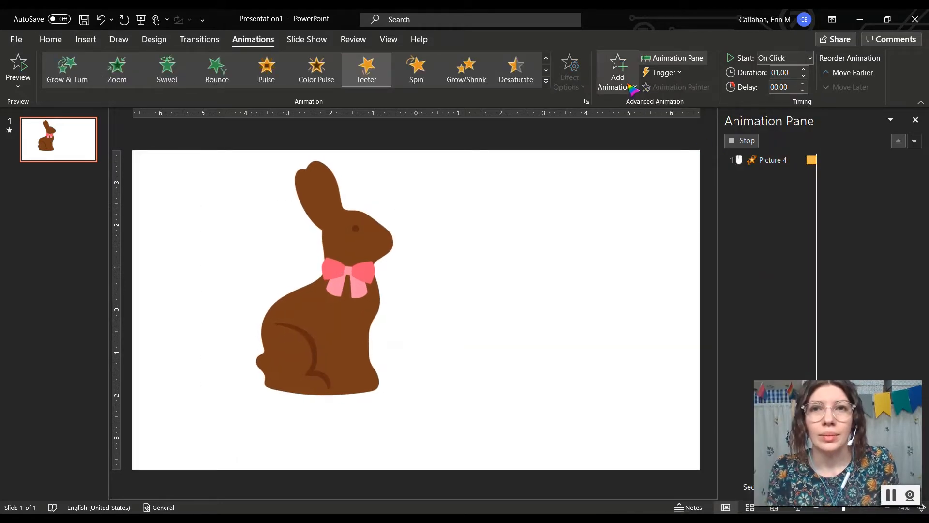
{"action": "left_click", "coordinate": [810, 58]}
{"action": "left_click", "coordinate": [793, 102]}
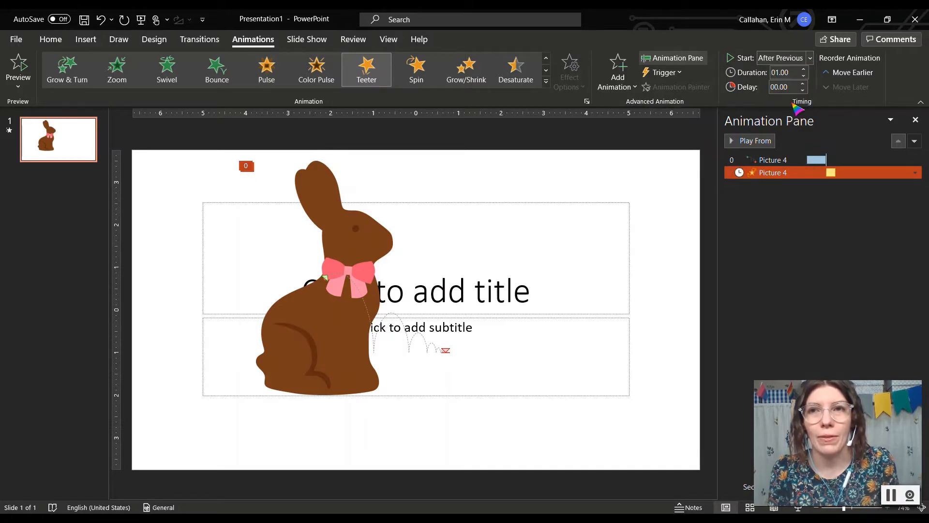
Step: Give the bounce a 2.5-second duration and the teeter 1 second, then preview the sequence
{"action": "left_click", "coordinate": [812, 158]}
{"action": "left_click", "coordinate": [745, 141]}
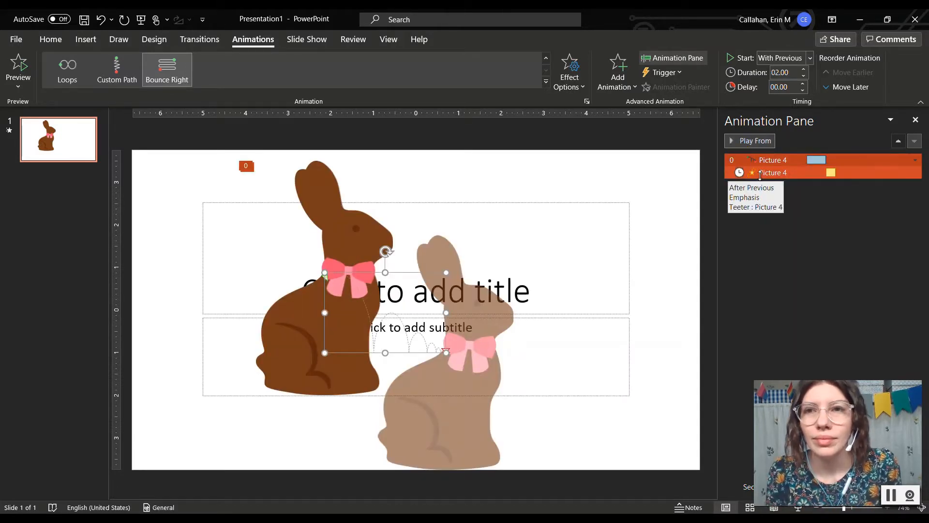
{"action": "left_click", "coordinate": [791, 73]}
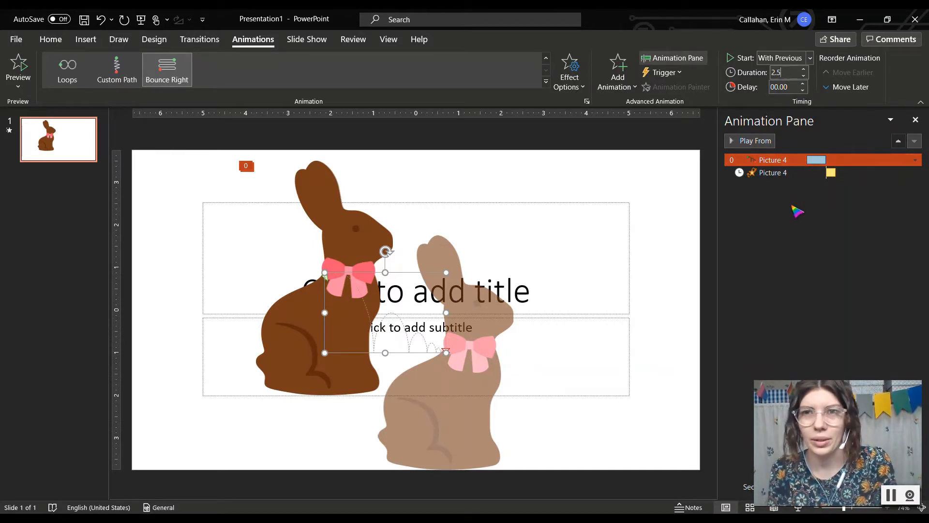
{"action": "left_click", "coordinate": [801, 174]}
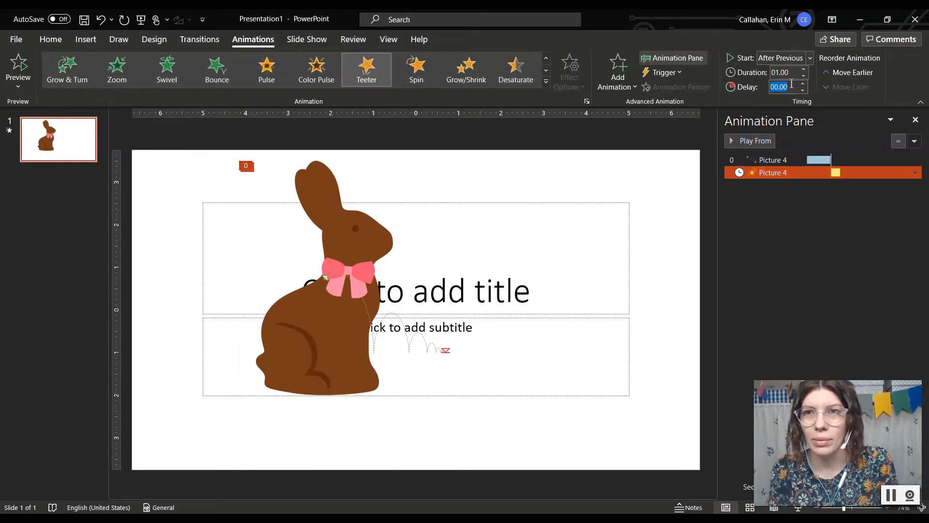
{"action": "left_click", "coordinate": [792, 74]}
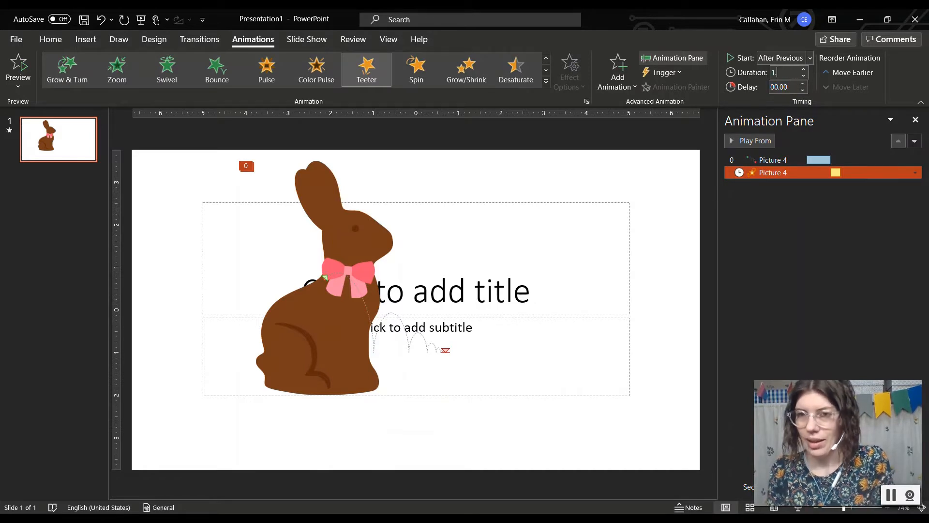
{"action": "left_click", "coordinate": [793, 205]}
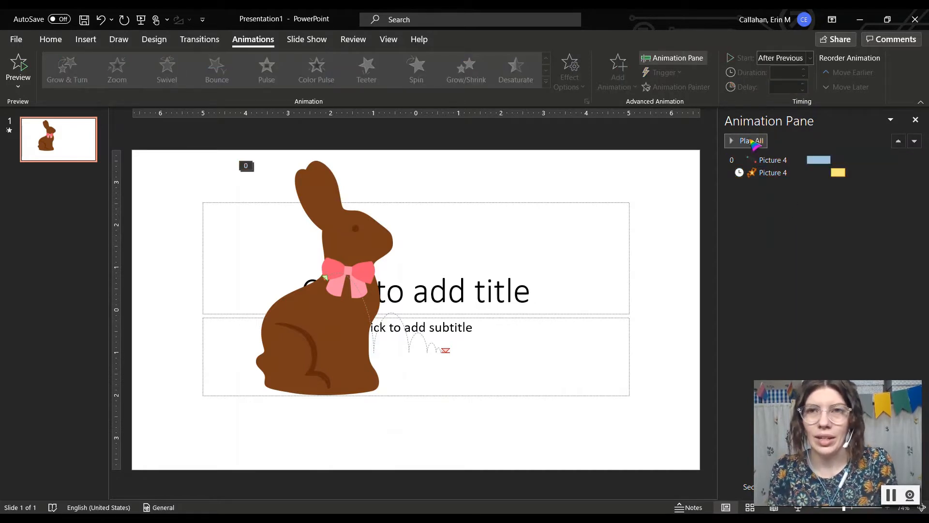
{"action": "left_click", "coordinate": [752, 141]}
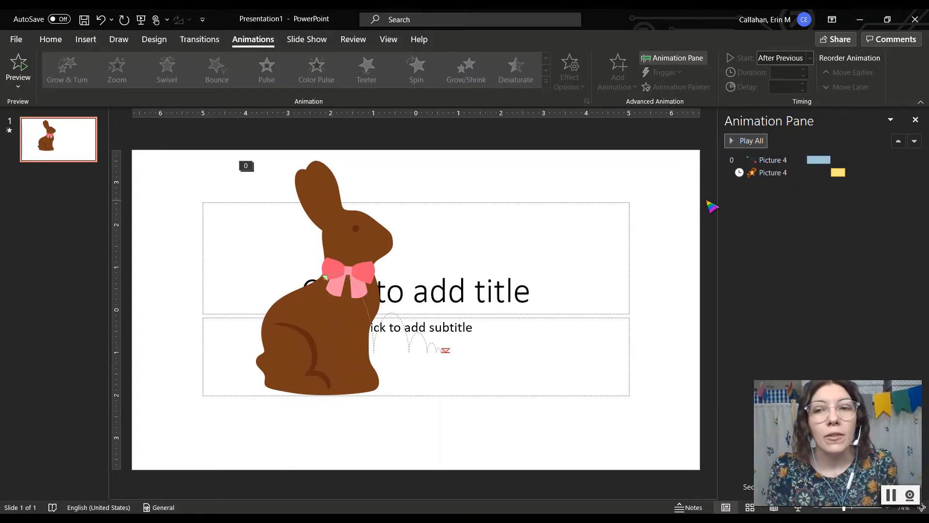
Step: Go to File > Export > Create an Animated GIF with Extra Large quality and a transparent background
{"action": "left_click", "coordinate": [13, 45]}
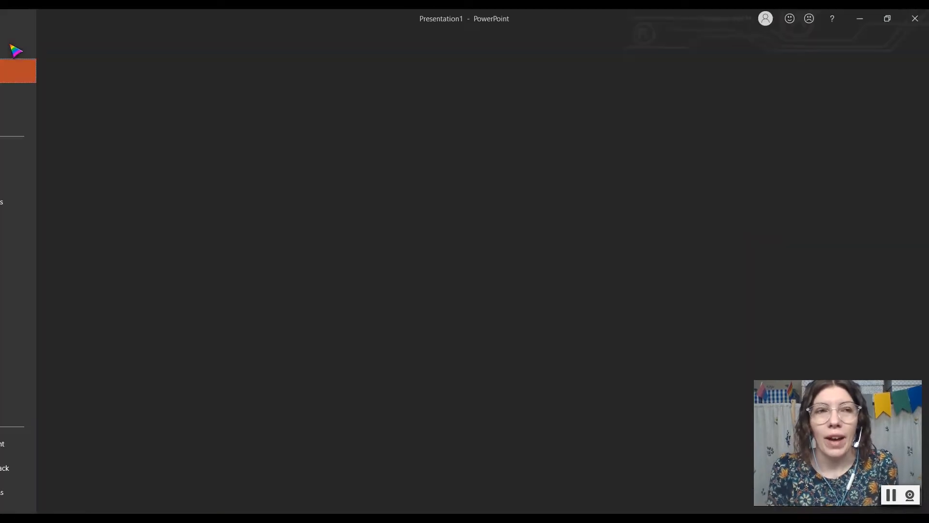
{"action": "left_click", "coordinate": [52, 281]}
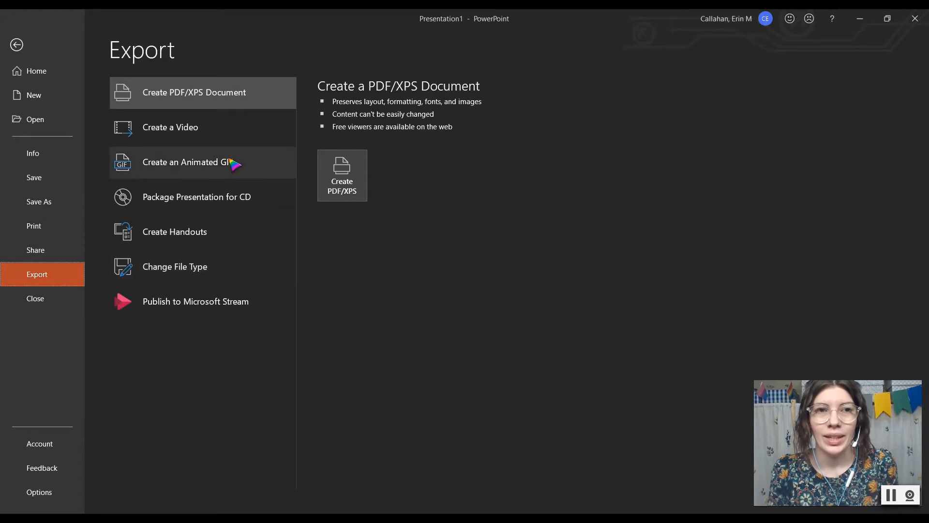
{"action": "left_click", "coordinate": [234, 162]}
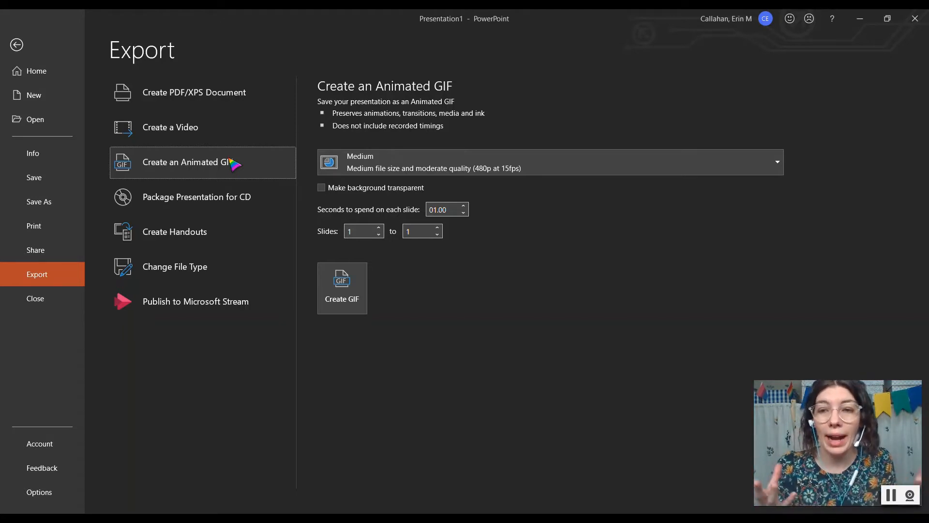
{"action": "left_click", "coordinate": [402, 173]}
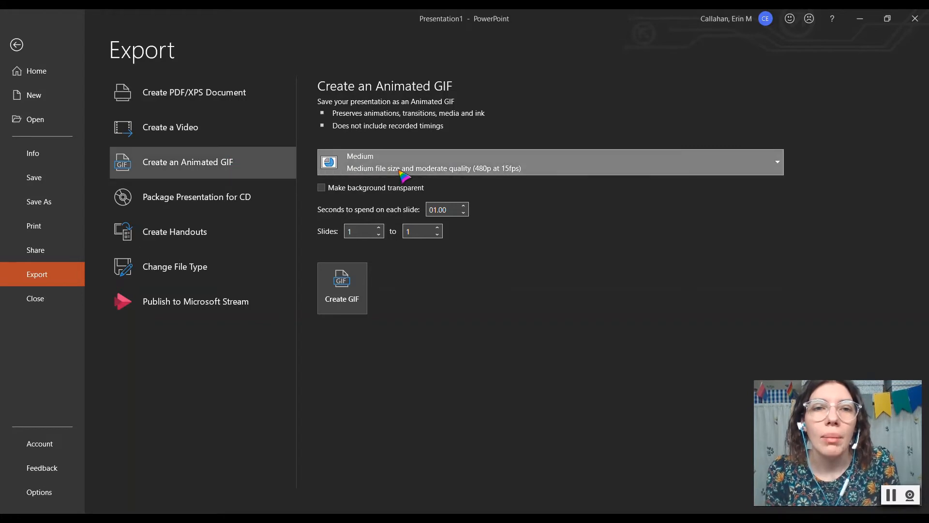
{"action": "left_click", "coordinate": [415, 197]}
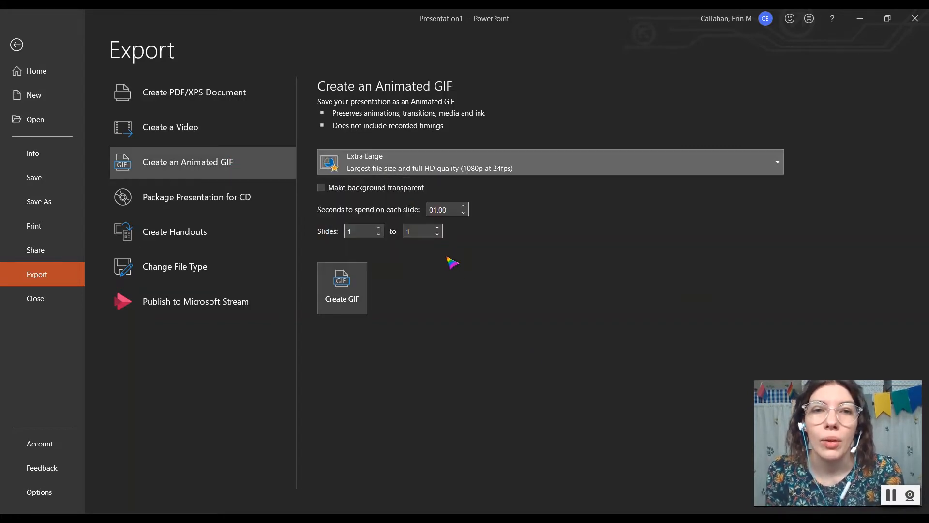
{"action": "left_click", "coordinate": [367, 190]}
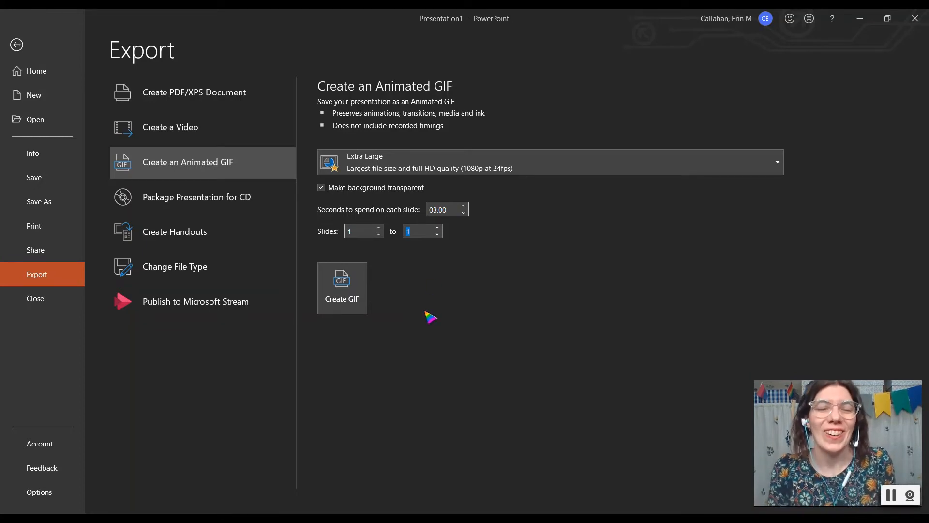
Step: Create the GIF and save it as 'Bunny' in the Downloads folder
{"action": "left_click", "coordinate": [356, 293]}
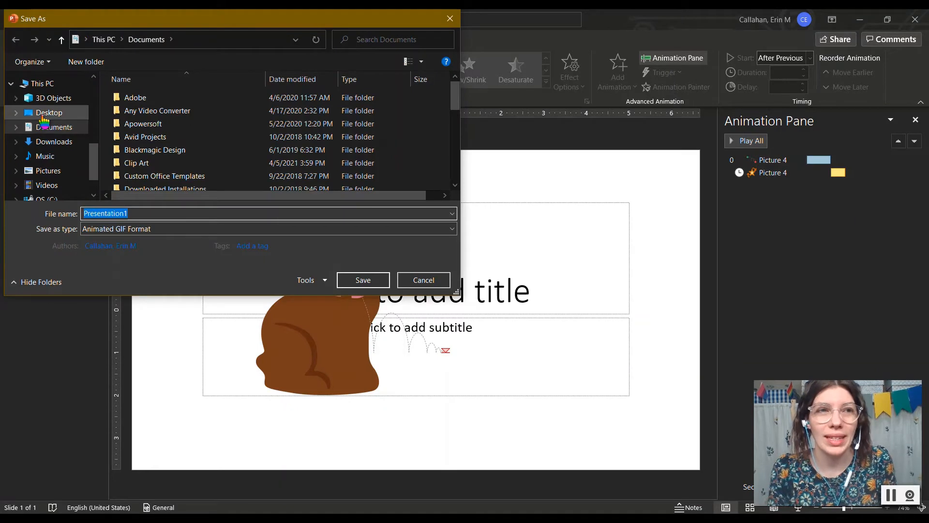
{"action": "left_click", "coordinate": [45, 146]}
{"action": "double_click", "coordinate": [126, 211]}
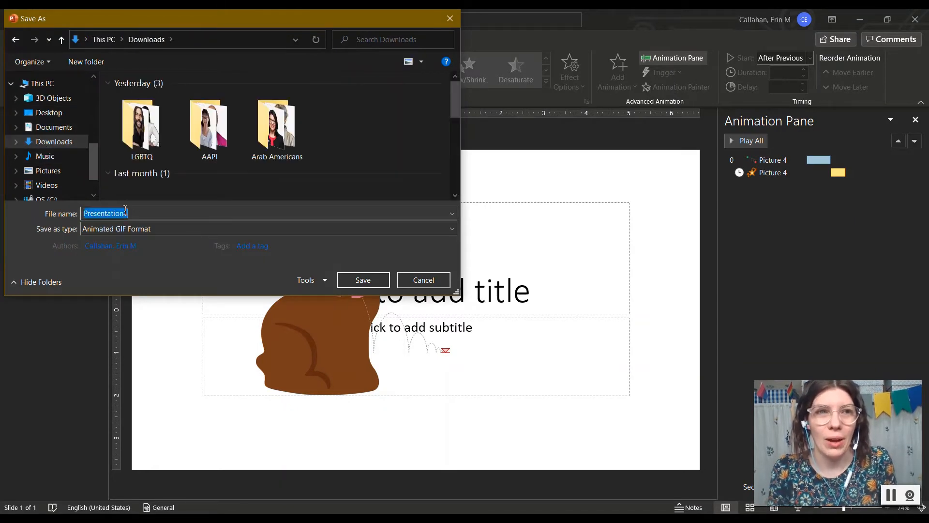
{"action": "type", "text": "Bunny"}
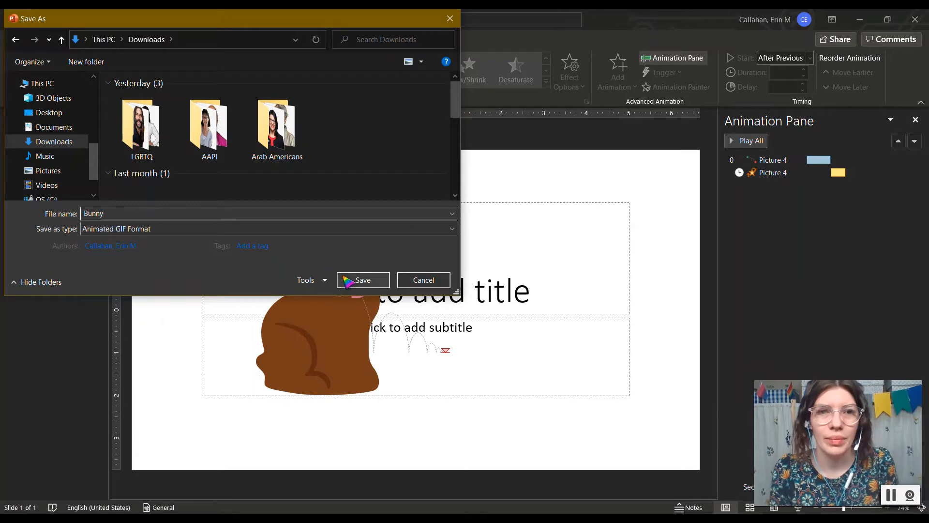
{"action": "left_click", "coordinate": [358, 280]}
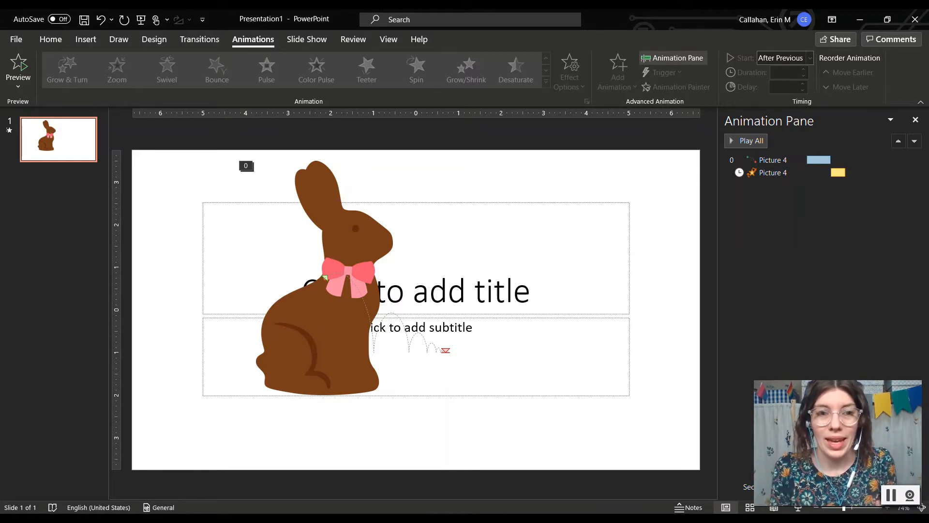
Step: Confirm in File Explorer that the Bunny GIF appears in Downloads
{"action": "mouse_move", "coordinate": [163, 519]}
{"action": "left_click", "coordinate": [179, 477]}
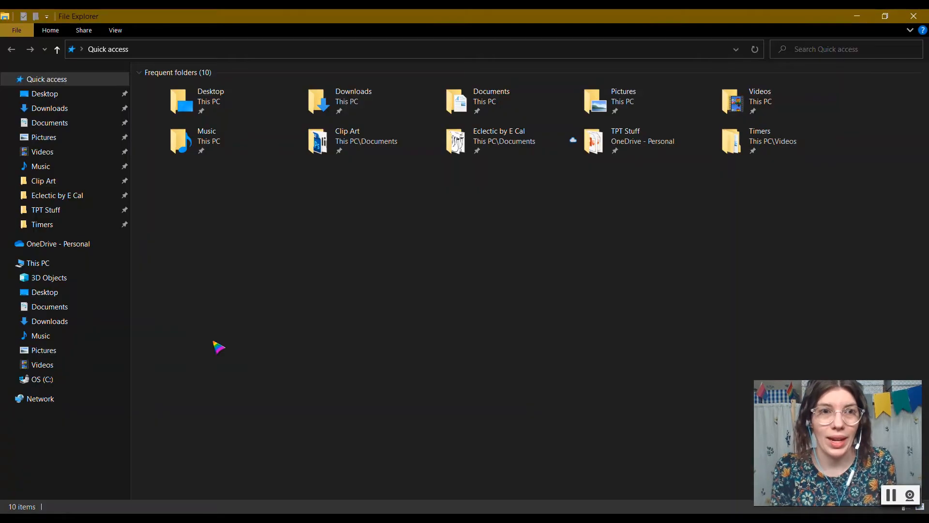
{"action": "left_click", "coordinate": [57, 109]}
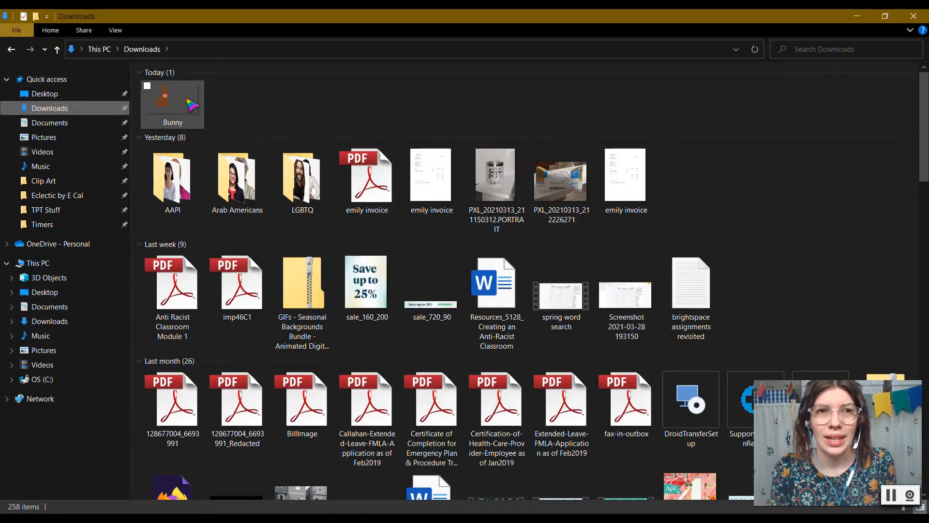
{"action": "left_click", "coordinate": [189, 103]}
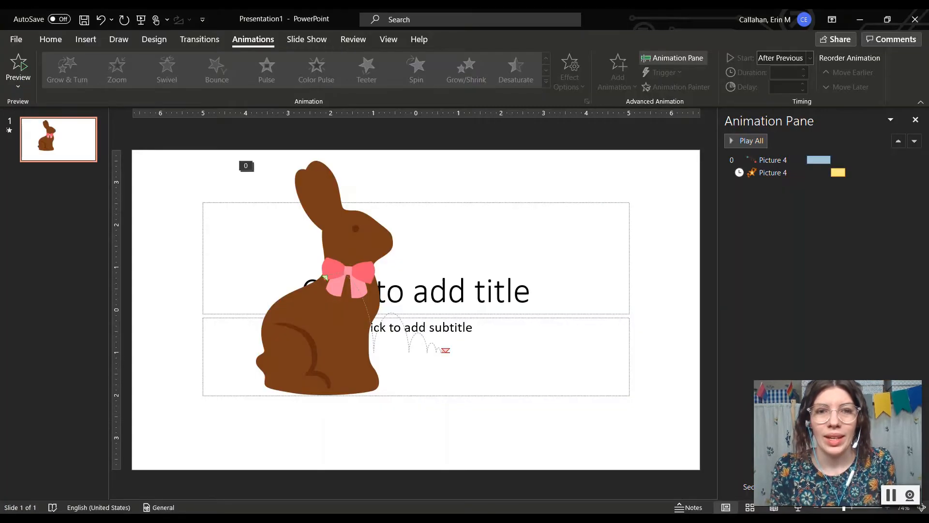
Step: Insert the Bunny GIF from Downloads onto the slide and drag it toward the lower right
{"action": "left_click", "coordinate": [87, 39]}
{"action": "left_click", "coordinate": [111, 77]}
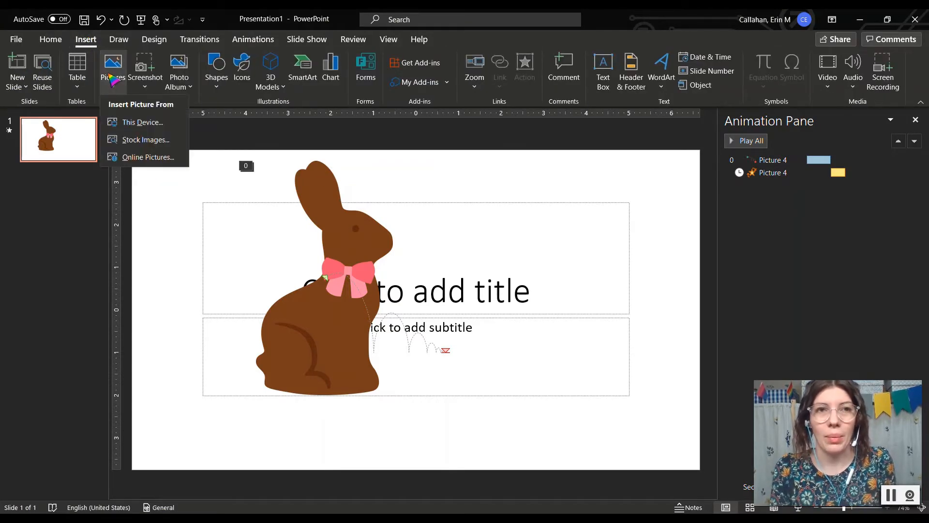
{"action": "left_click", "coordinate": [134, 125]}
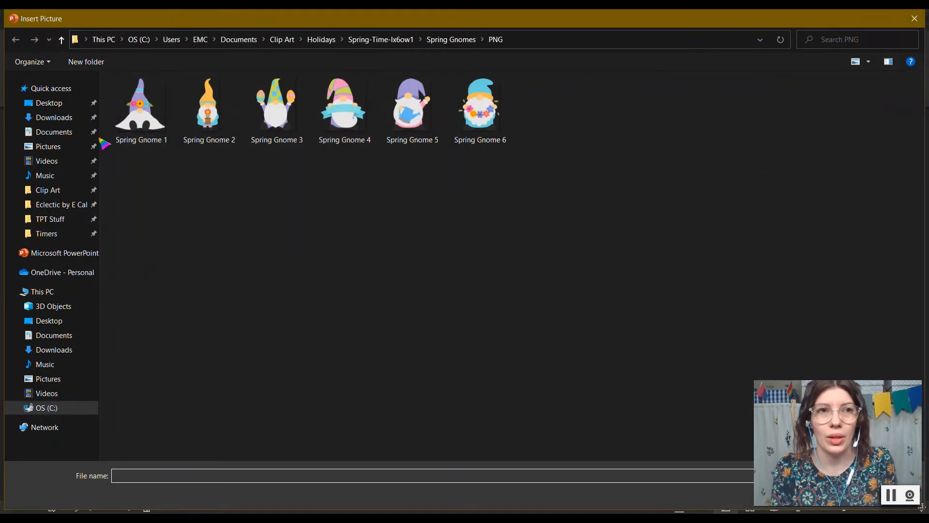
{"action": "left_click", "coordinate": [54, 118]}
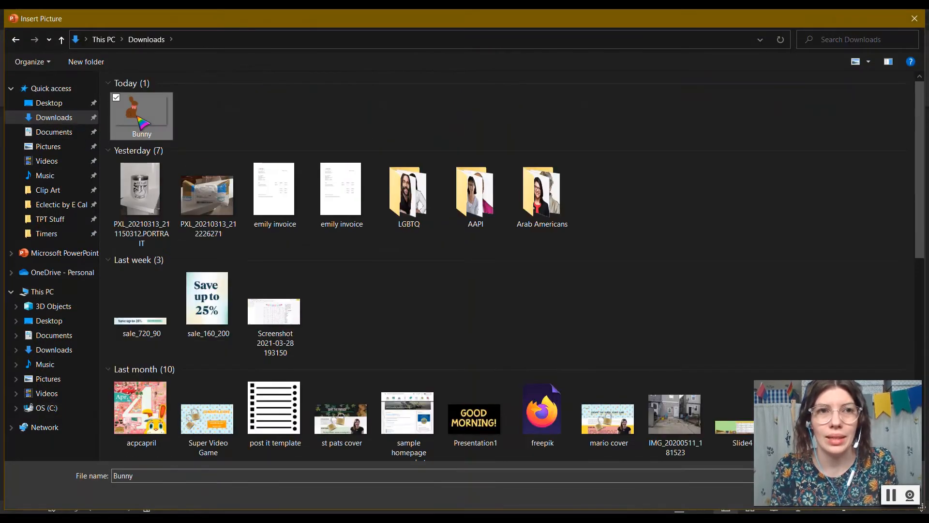
{"action": "double_click", "coordinate": [141, 116]}
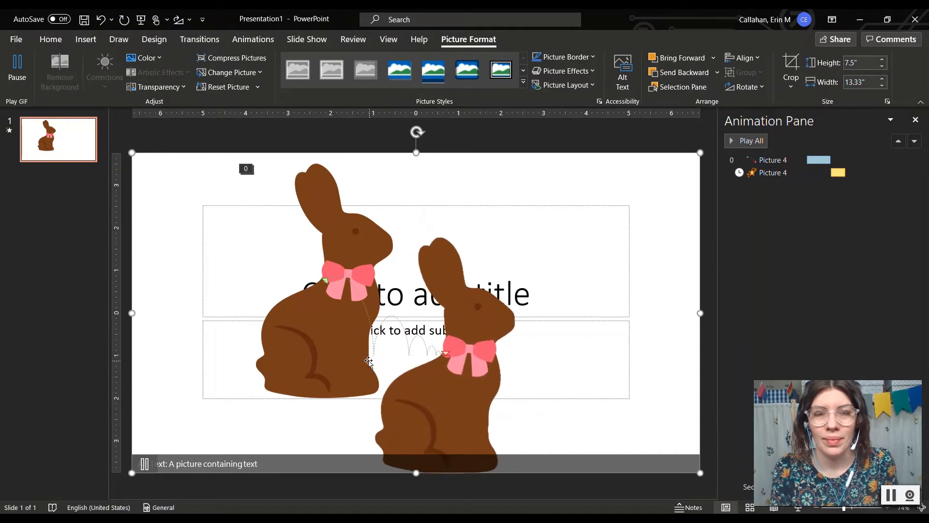
{"action": "left_click_drag", "start_coordinate": [433, 388], "coordinate": [595, 373]}
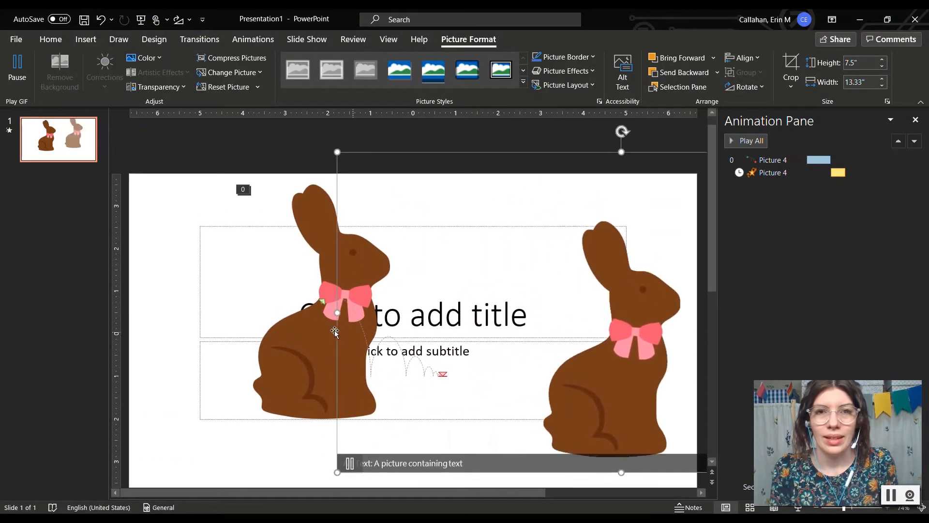
Step: Delete the original bunny picture and move the GIF near the slide centre
{"action": "left_click", "coordinate": [312, 333]}
{"action": "key", "text": "Delete"}
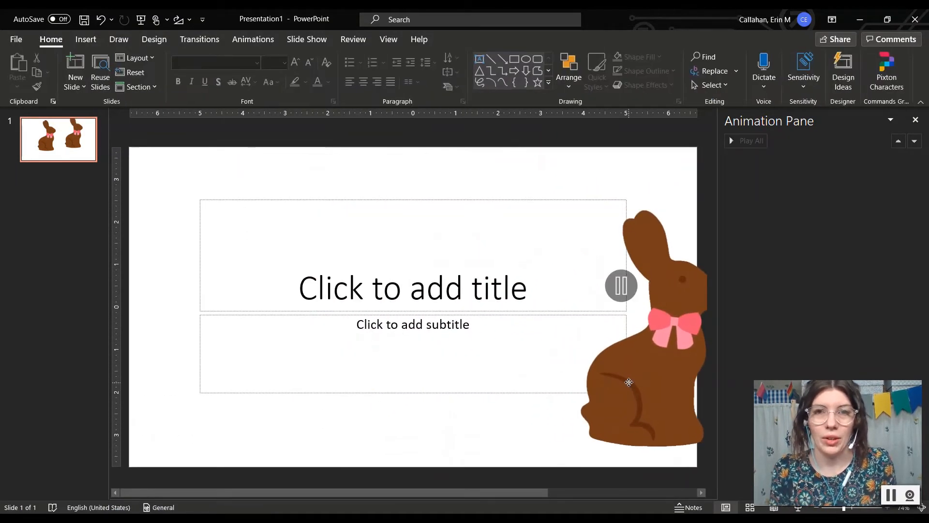
{"action": "left_click", "coordinate": [297, 269]}
{"action": "left_click_drag", "start_coordinate": [228, 360], "coordinate": [387, 361]}
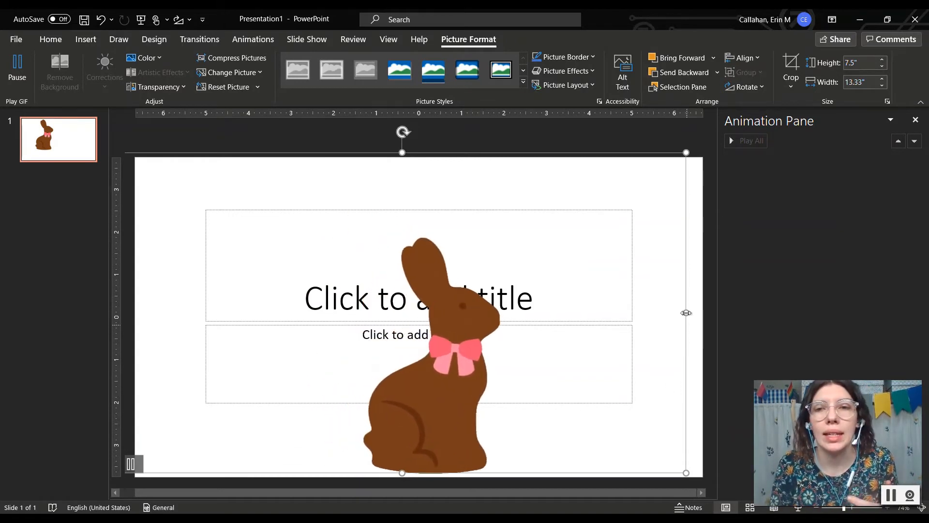
Step: Crop empty space off the GIF's right and left sides and reposition it
{"action": "left_click", "coordinate": [790, 66]}
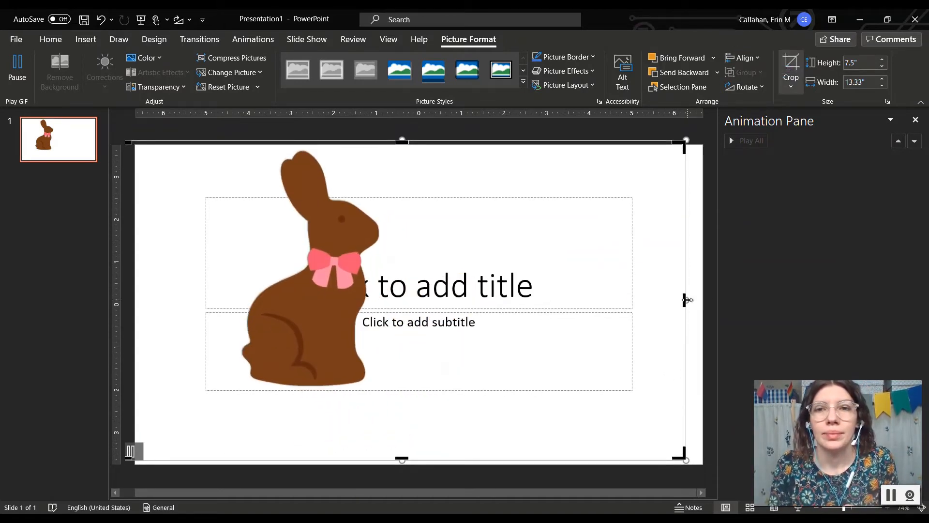
{"action": "left_click_drag", "start_coordinate": [688, 300], "coordinate": [608, 301]}
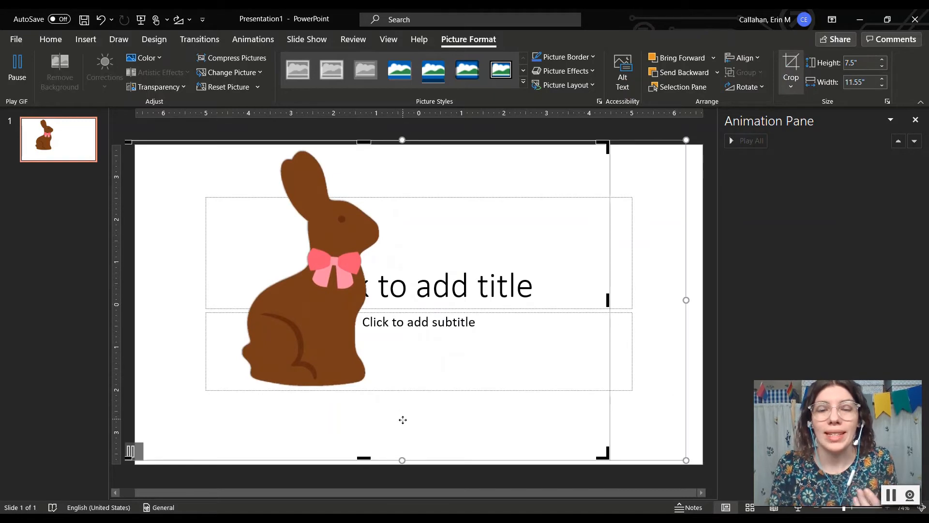
{"action": "left_click", "coordinate": [425, 483]}
{"action": "left_click_drag", "start_coordinate": [309, 263], "coordinate": [516, 238]}
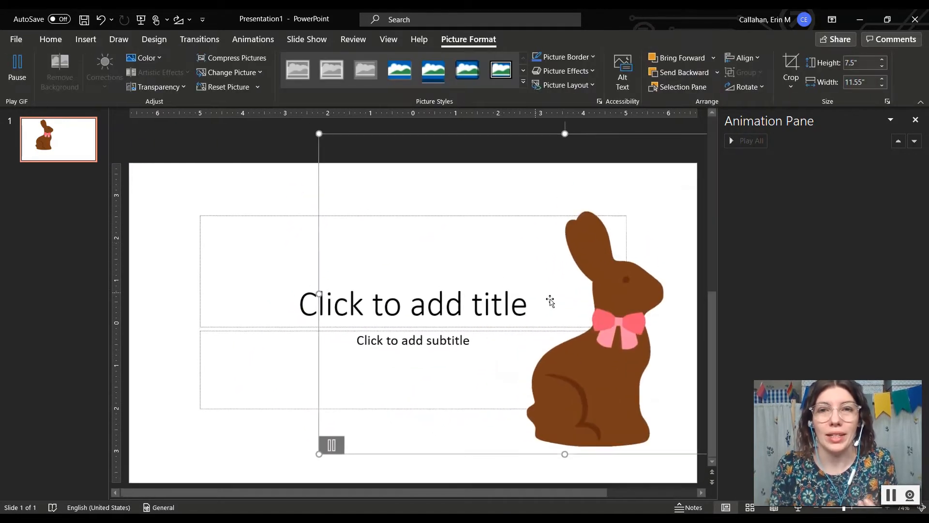
{"action": "left_click_drag", "start_coordinate": [606, 350], "coordinate": [444, 317]}
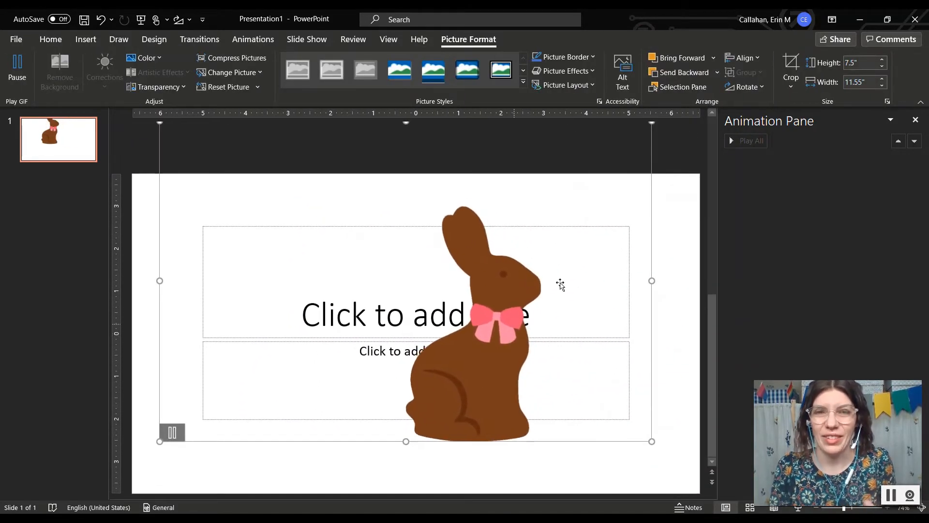
{"action": "left_click", "coordinate": [791, 68]}
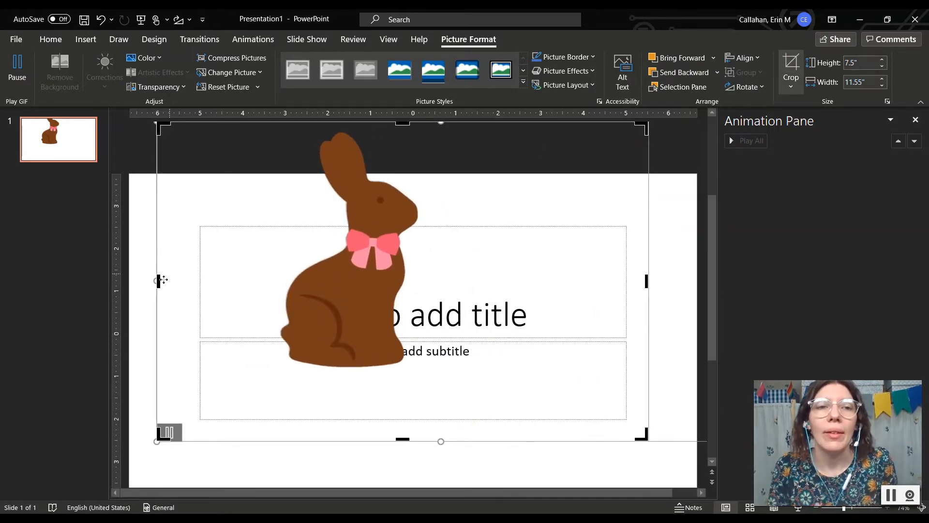
{"action": "left_click_drag", "start_coordinate": [159, 281], "coordinate": [256, 267]}
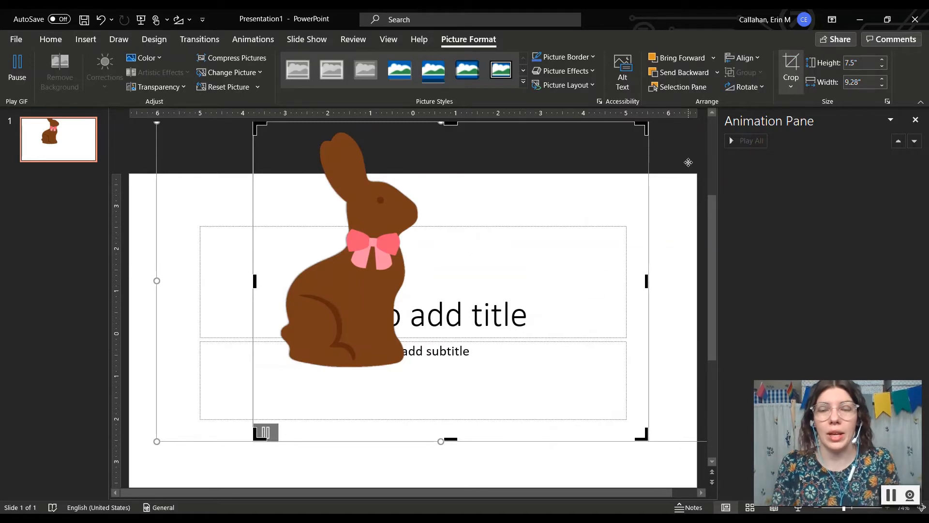
Step: Upload the Bunny GIF from Downloads onto the blank Google Slides slide
{"action": "left_click", "coordinate": [732, 222]}
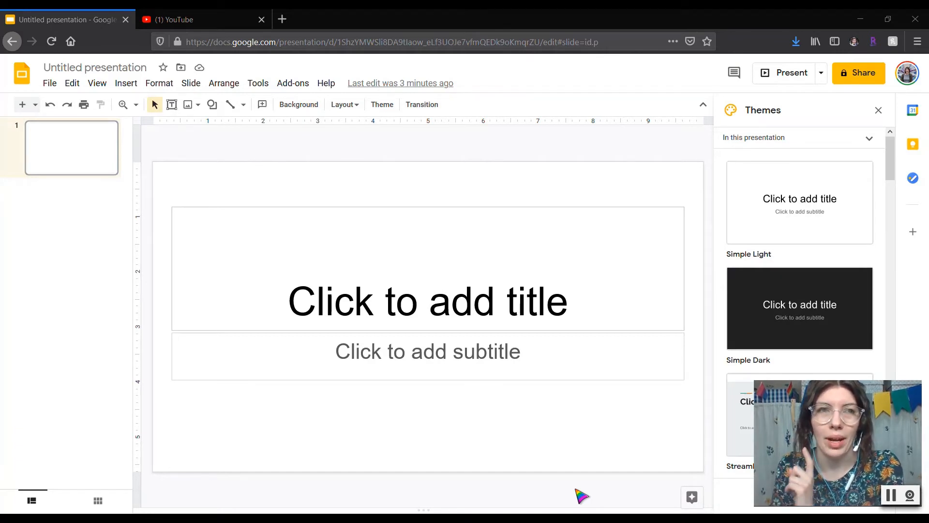
{"action": "left_click", "coordinate": [127, 83]}
{"action": "mouse_move", "coordinate": [125, 107]}
{"action": "left_click", "coordinate": [296, 110]}
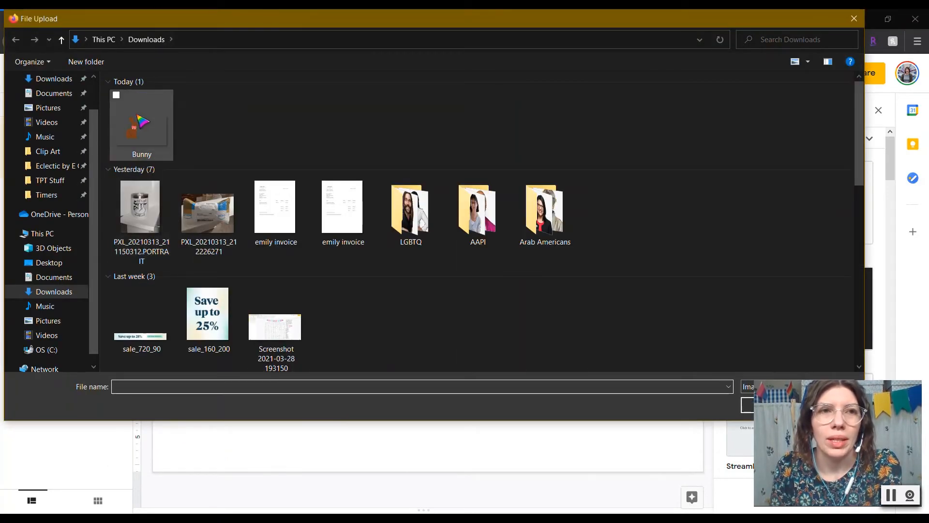
{"action": "double_click", "coordinate": [141, 122]}
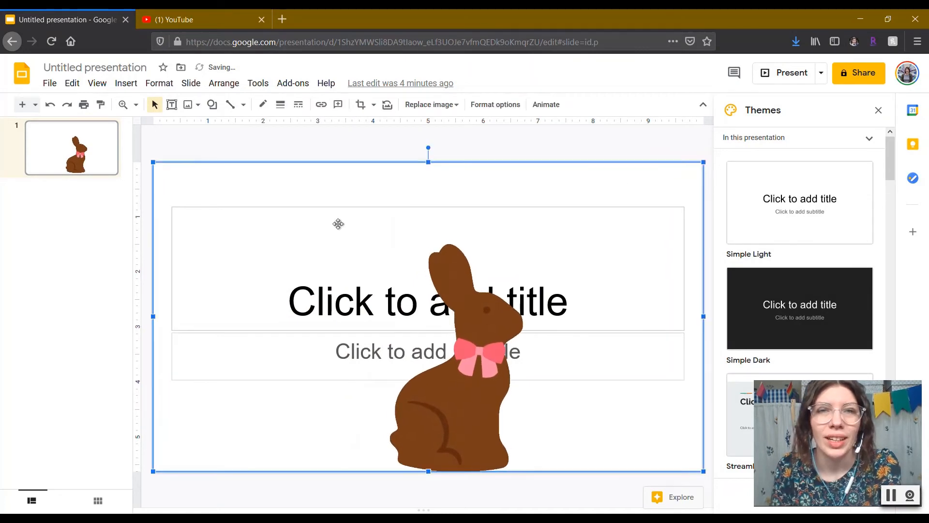
{"action": "left_click", "coordinate": [514, 140]}
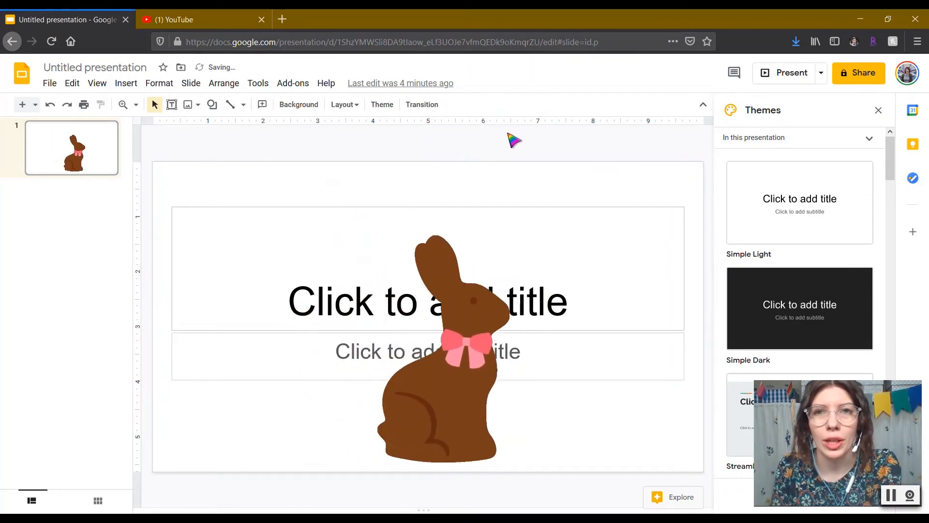
Step: Set the slide background to the grass and wooden deck image
{"action": "left_click", "coordinate": [298, 104]}
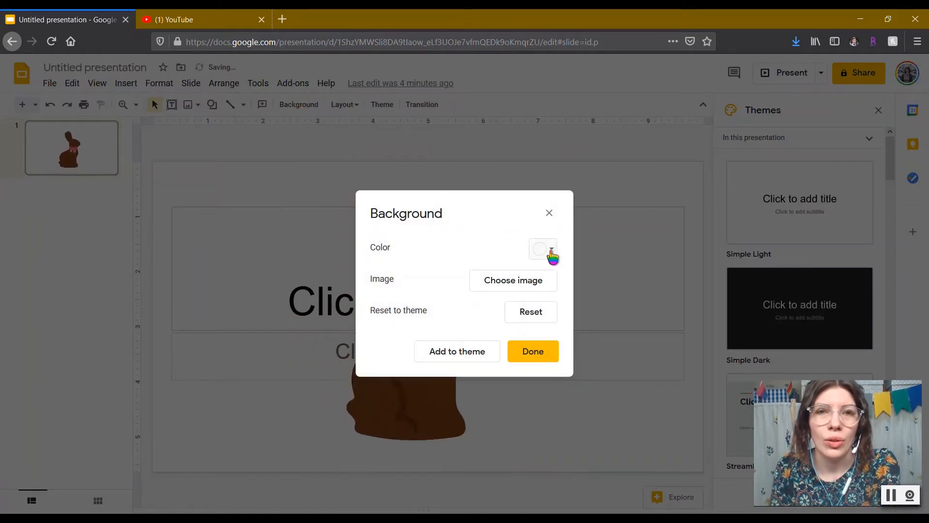
{"action": "left_click", "coordinate": [527, 282]}
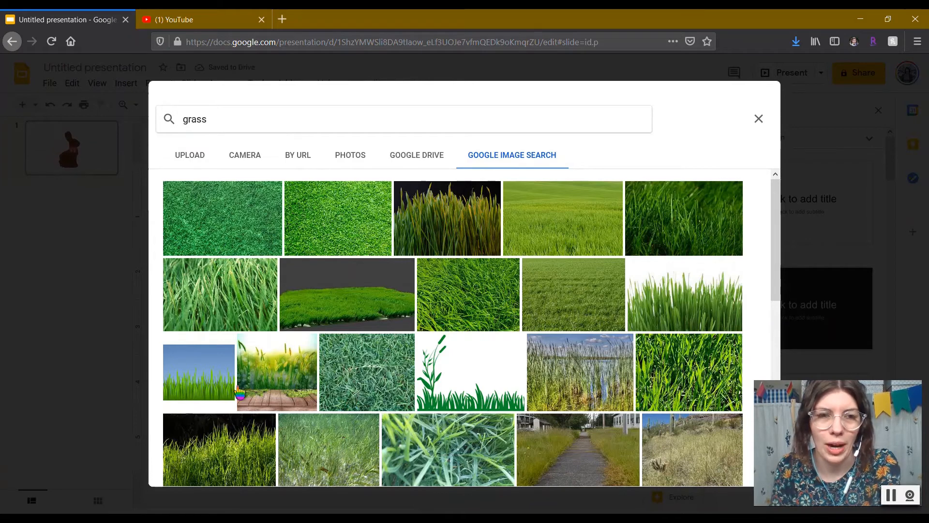
{"action": "left_click", "coordinate": [285, 401]}
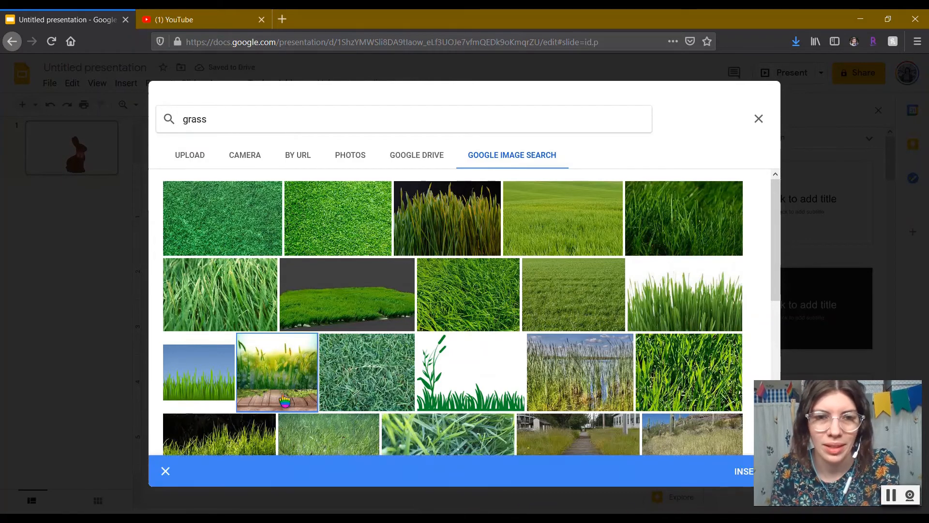
{"action": "left_click", "coordinate": [746, 478]}
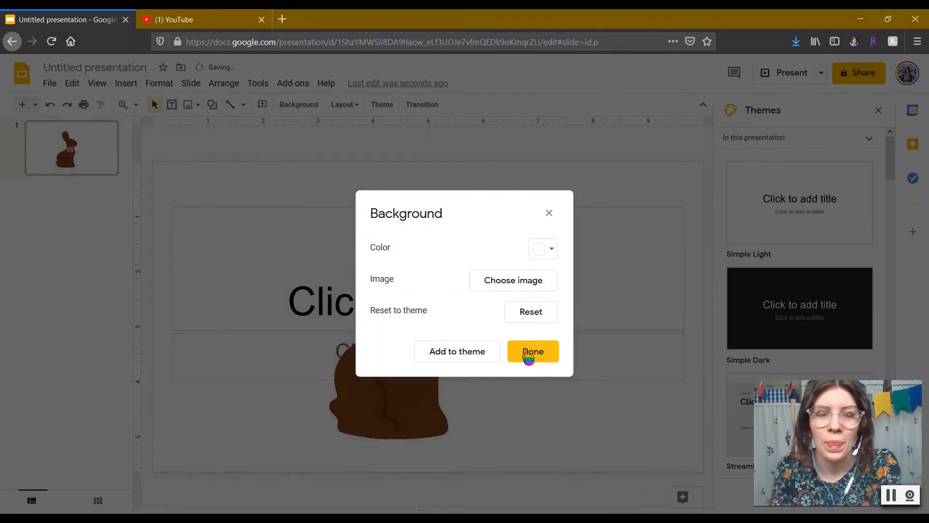
{"action": "left_click", "coordinate": [528, 354]}
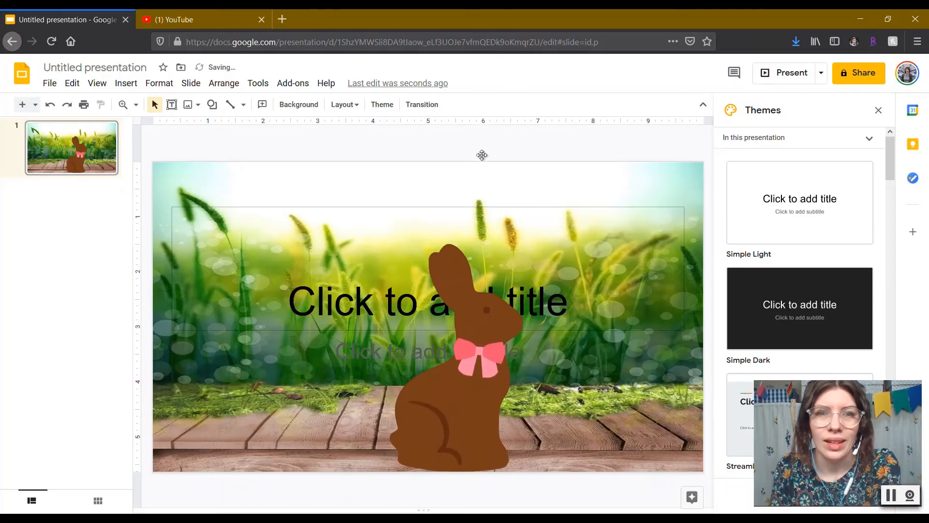
{"action": "left_click", "coordinate": [769, 74]}
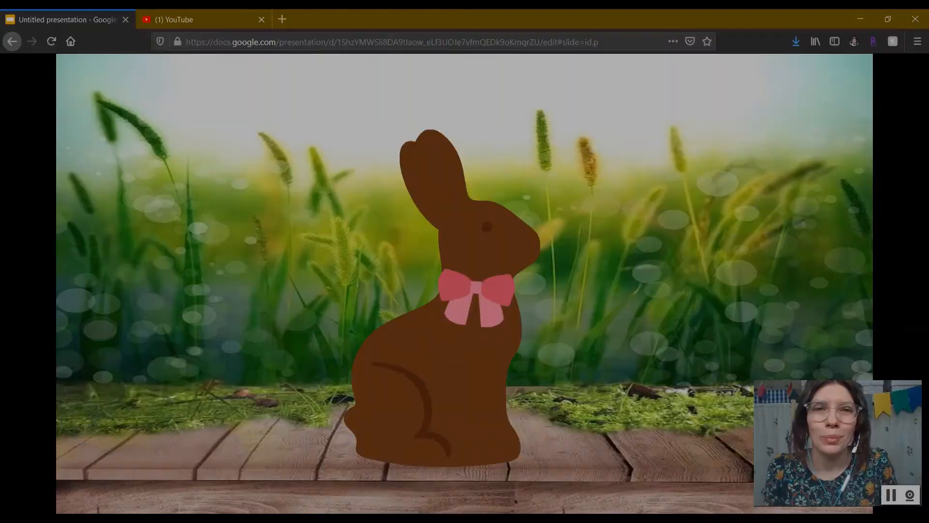
{"action": "key", "text": "Escape"}
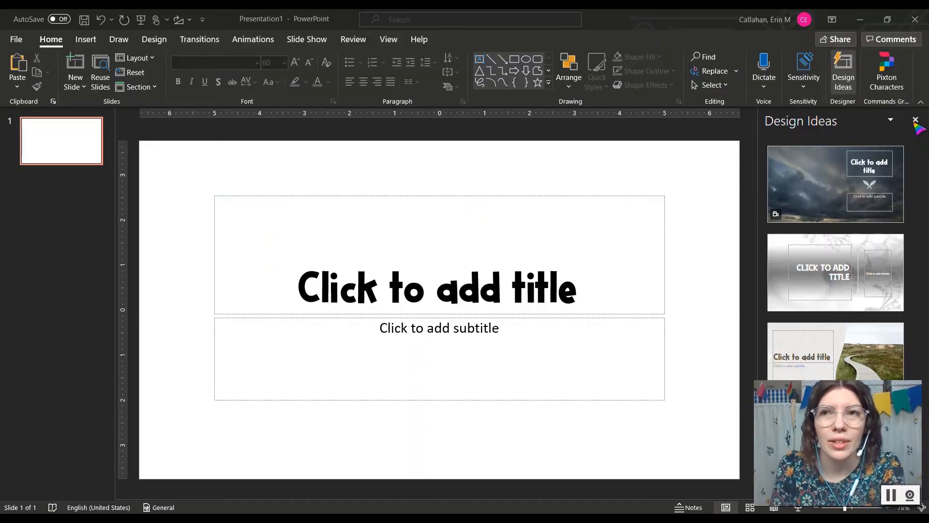
Step: Type 'Good Morning!' as the title and set it to 200 pt
{"action": "left_click", "coordinate": [916, 120]}
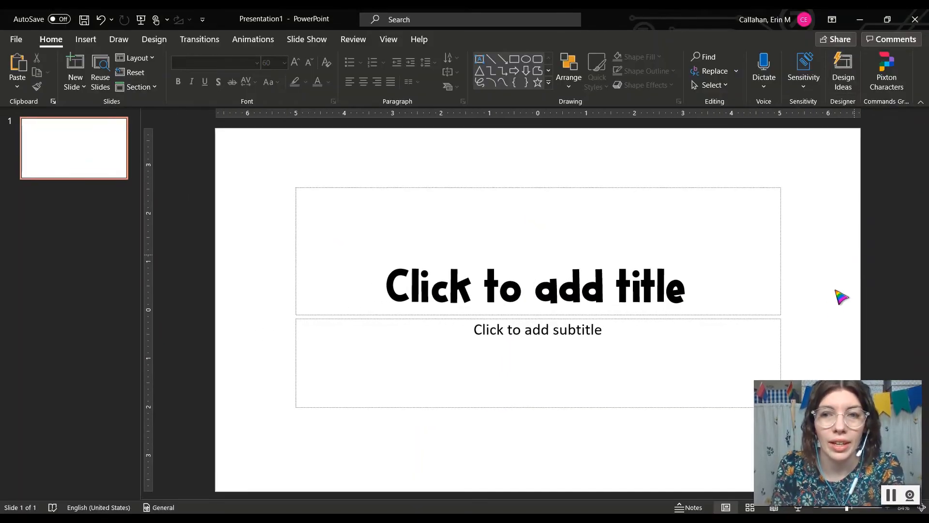
{"action": "left_click", "coordinate": [634, 290]}
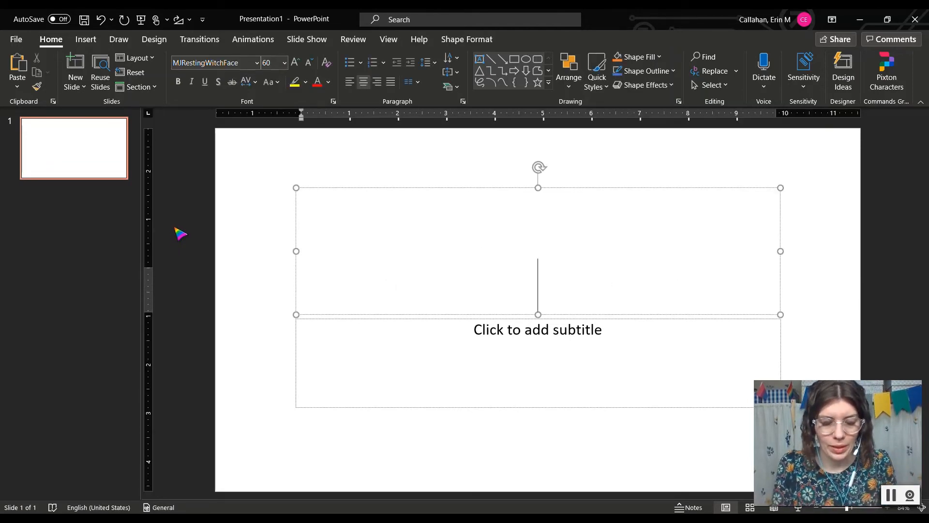
{"action": "type", "text": "Good Morning!"}
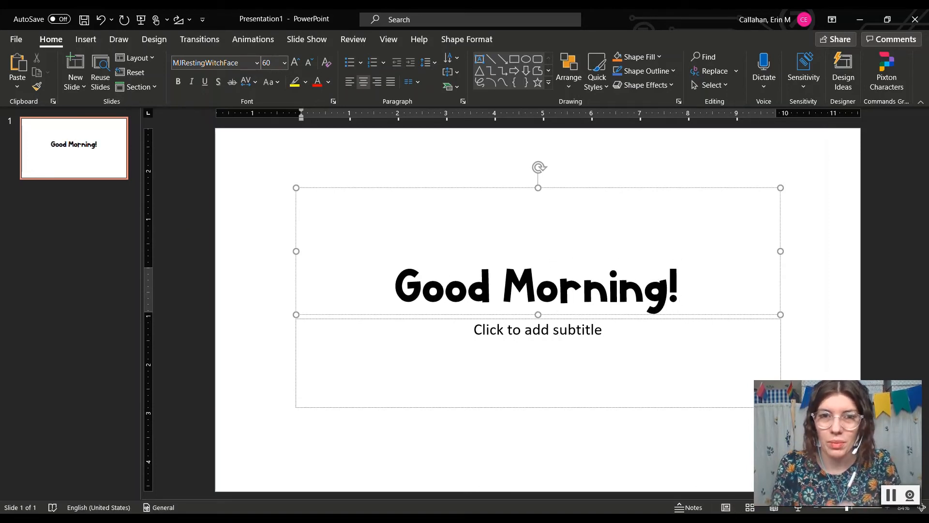
{"action": "key", "text": "ctrl+a"}
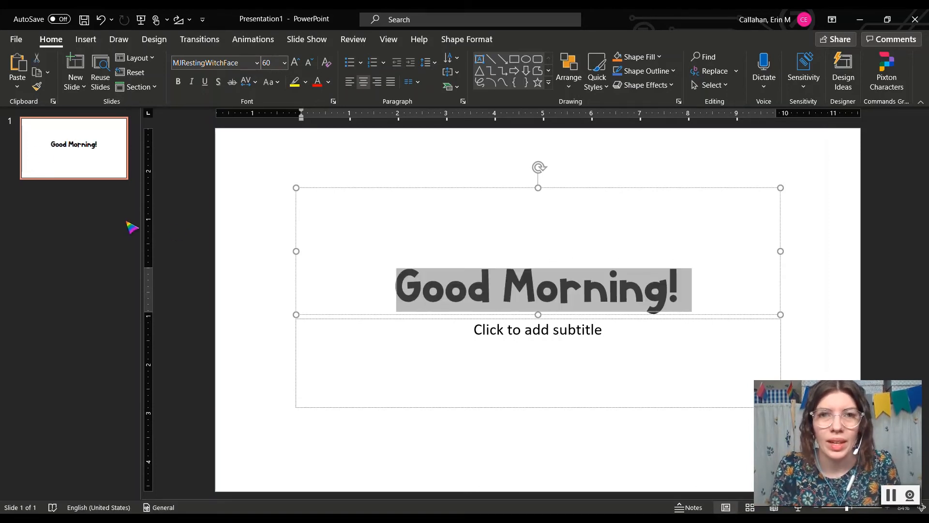
{"action": "left_click", "coordinate": [271, 63]}
{"action": "type", "text": "200"}
{"action": "key", "text": "Return"}
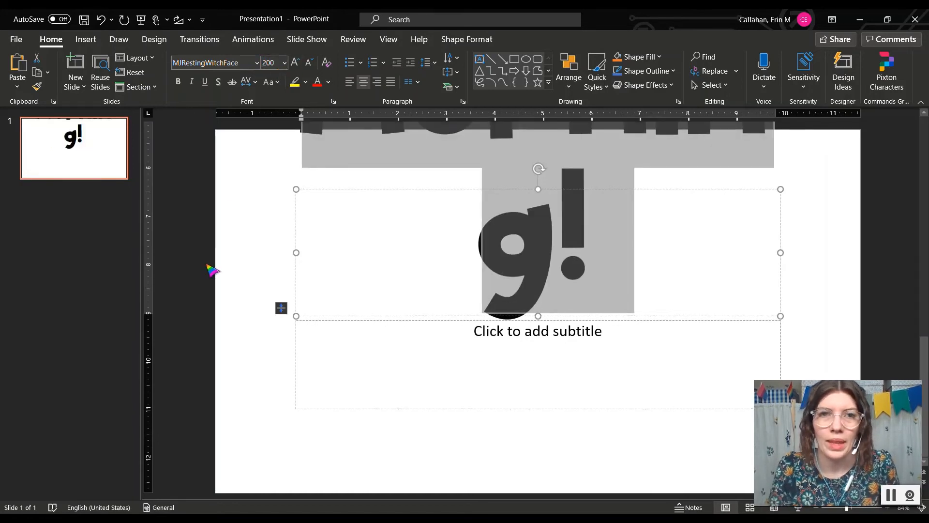
Step: Stretch the title box to the slide's edges and move it higher
{"action": "left_click_drag", "start_coordinate": [297, 318], "coordinate": [217, 505]}
{"action": "left_click_drag", "start_coordinate": [803, 345], "coordinate": [875, 332]}
{"action": "left_click_drag", "start_coordinate": [608, 193], "coordinate": [607, 156]}
{"action": "left_click", "coordinate": [908, 218]}
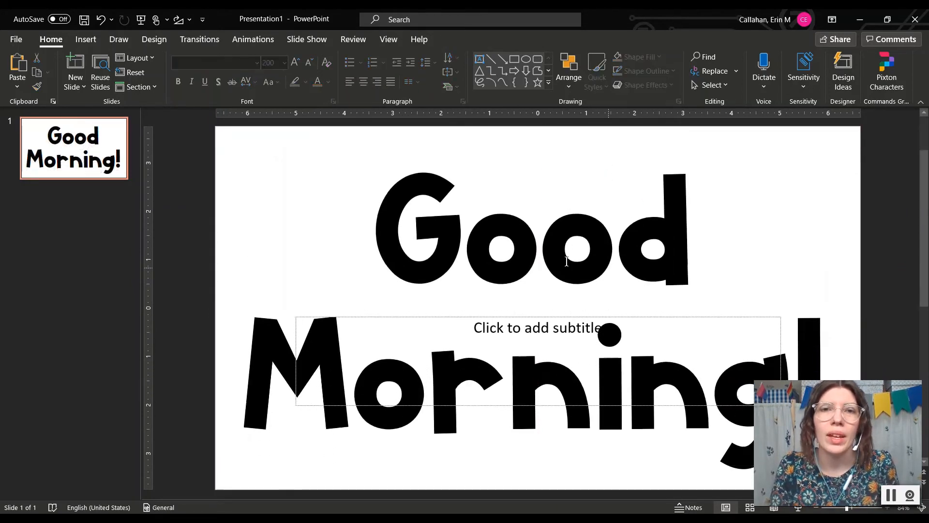
Step: Give the Good Morning! title a Font Color emphasis animation that turns its text purple
{"action": "left_click", "coordinate": [566, 261]}
{"action": "left_click", "coordinate": [263, 40]}
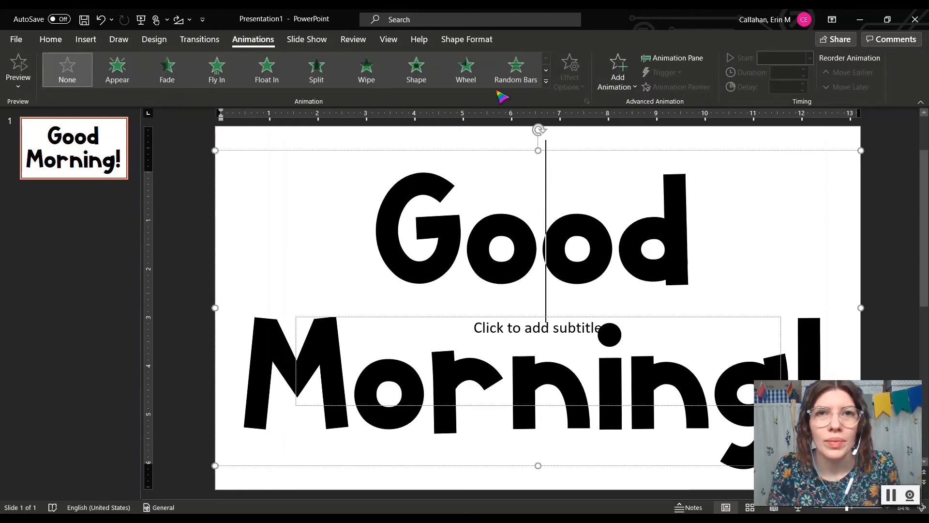
{"action": "left_click", "coordinate": [514, 73]}
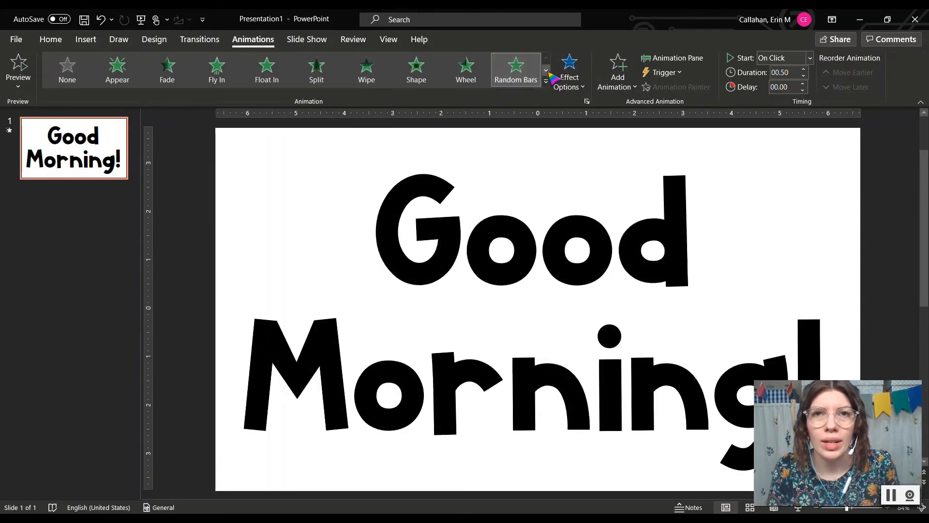
{"action": "left_click", "coordinate": [546, 70]}
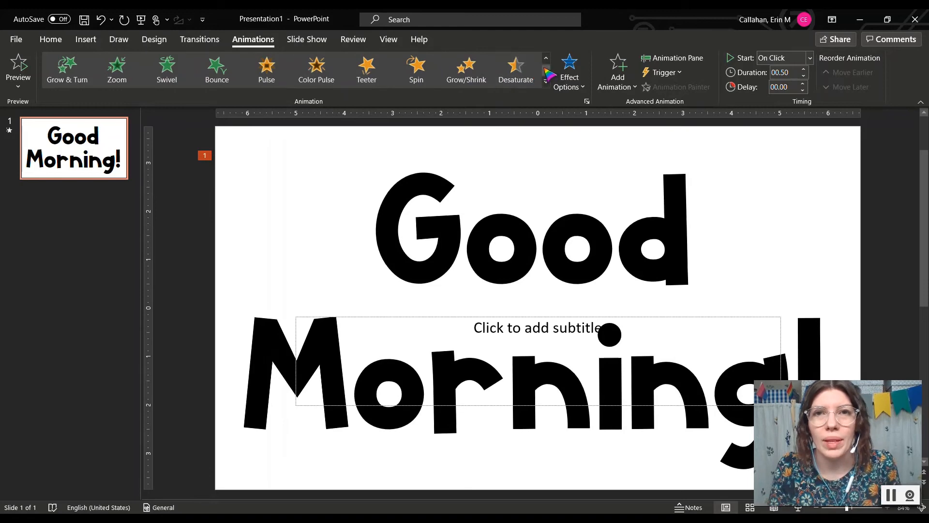
{"action": "left_click", "coordinate": [545, 70]}
{"action": "left_click", "coordinate": [466, 68]}
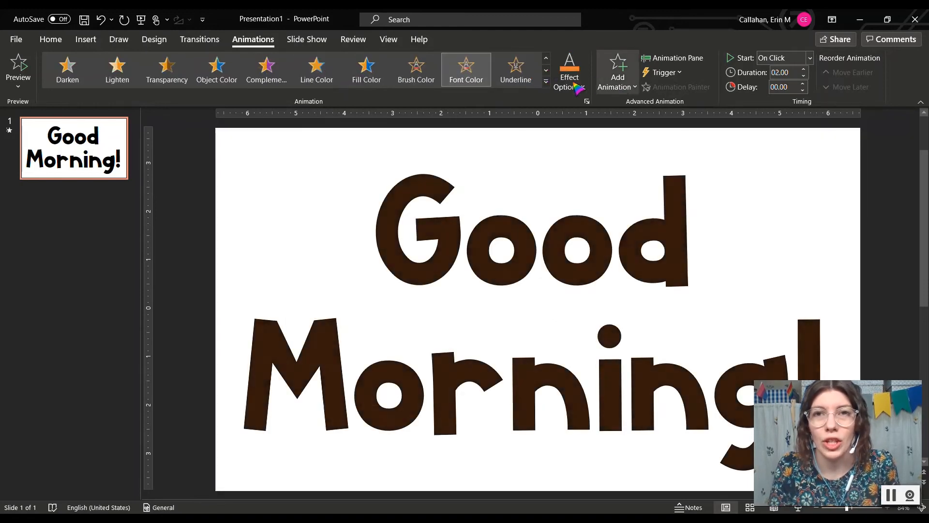
{"action": "left_click", "coordinate": [578, 87]}
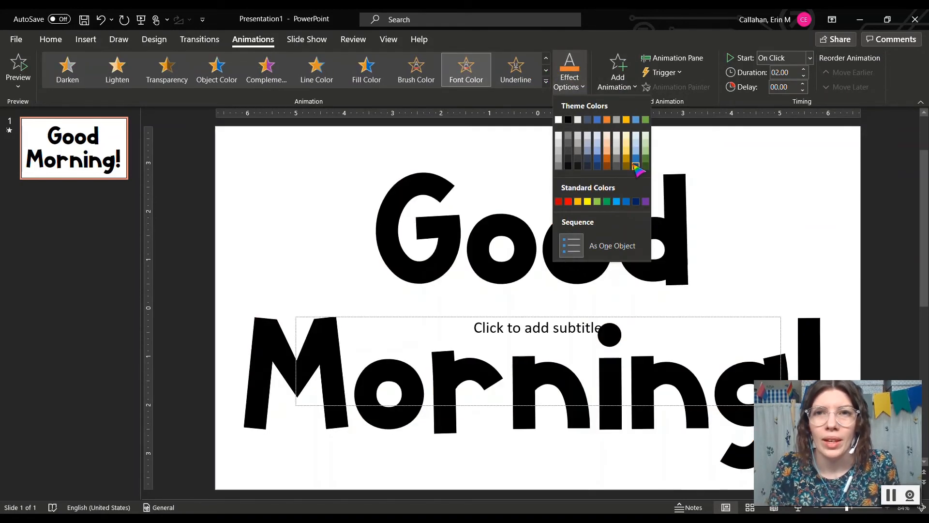
{"action": "left_click", "coordinate": [635, 160]}
{"action": "left_click", "coordinate": [577, 87]}
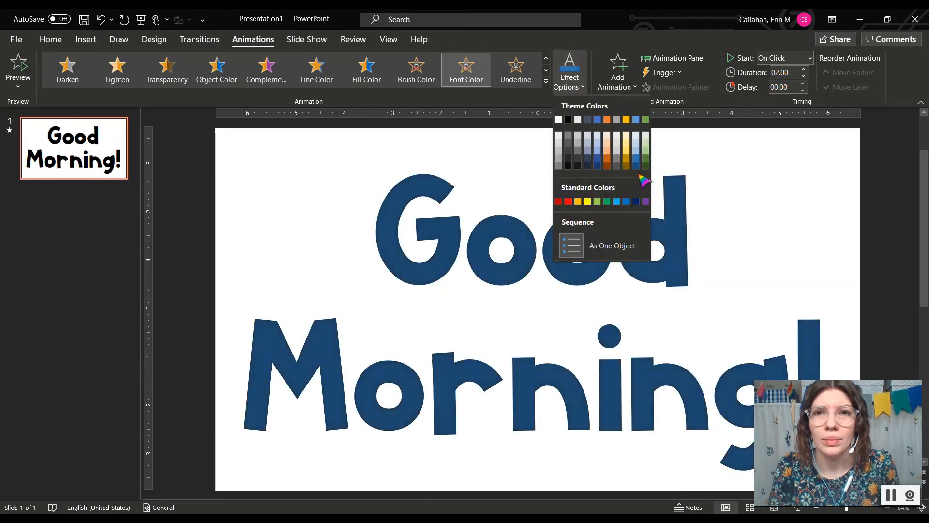
{"action": "left_click", "coordinate": [646, 202]}
Step: Select all of the title text and bring up the Home font colour choices
{"action": "key", "text": "ctrl+a"}
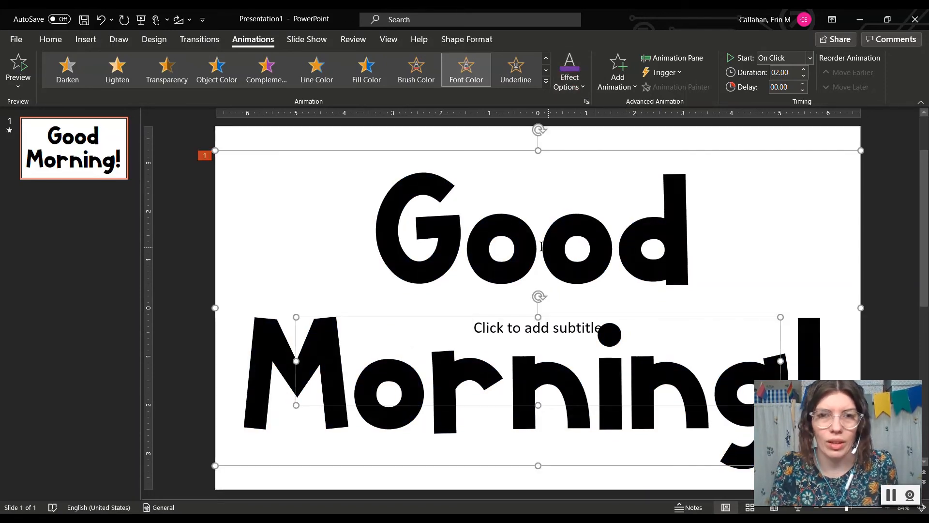
{"action": "triple_click", "coordinate": [382, 207]}
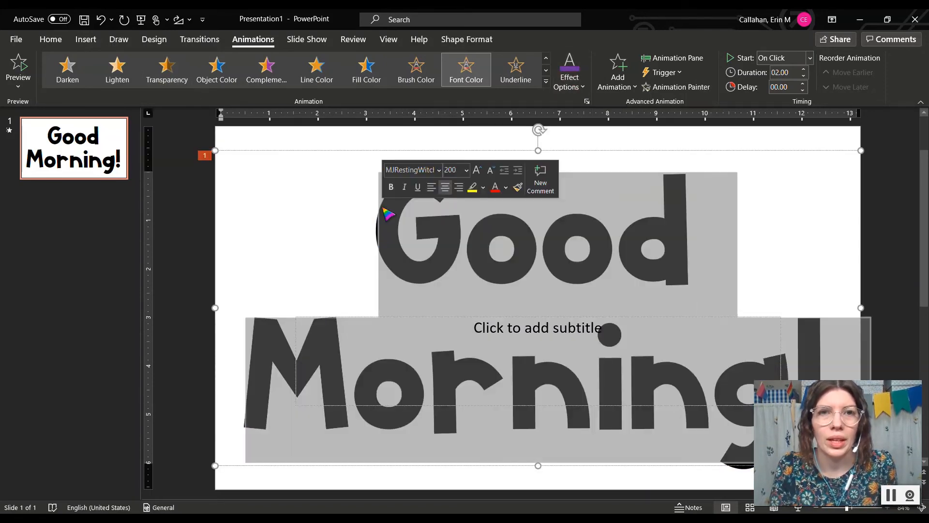
{"action": "left_click", "coordinate": [51, 39]}
{"action": "left_click", "coordinate": [329, 82]}
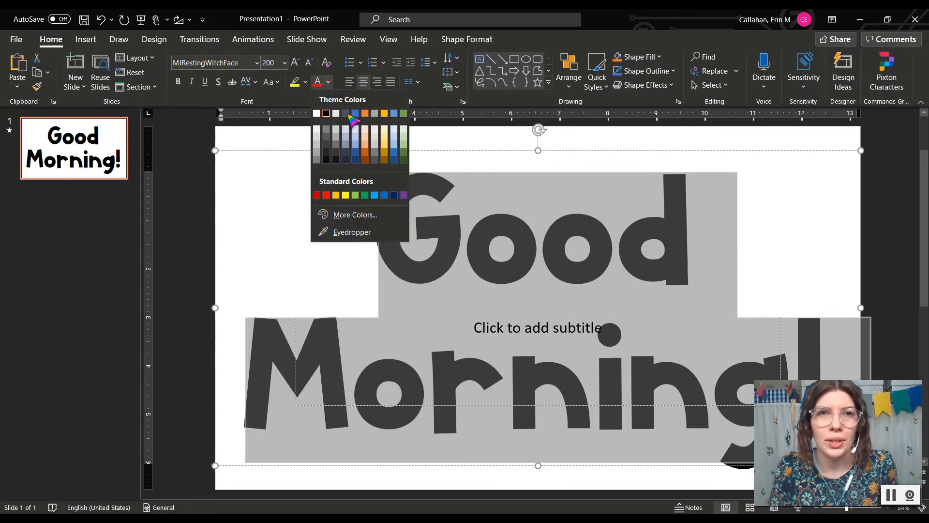
Step: Make the title text yellow and add a Teeter emphasis animation to the title box
{"action": "left_click", "coordinate": [346, 196]}
{"action": "left_click", "coordinate": [202, 208]}
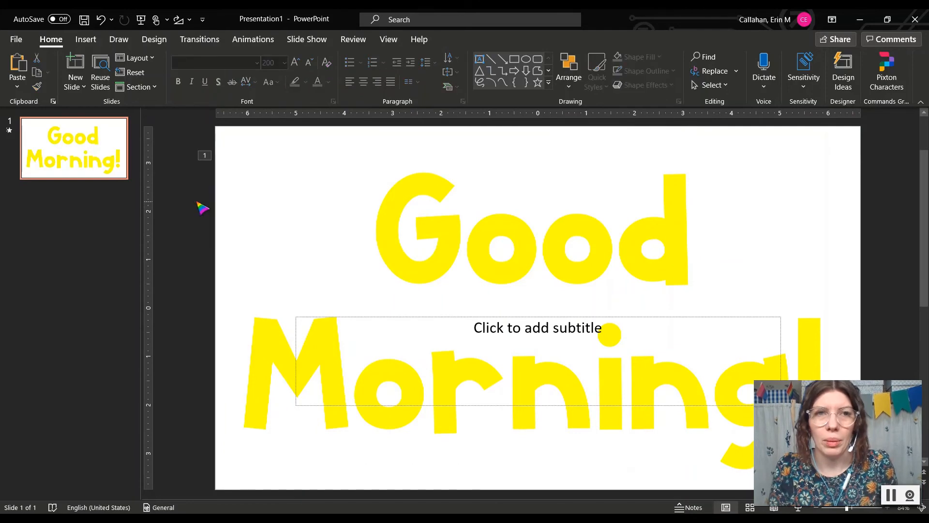
{"action": "left_click", "coordinate": [323, 175]}
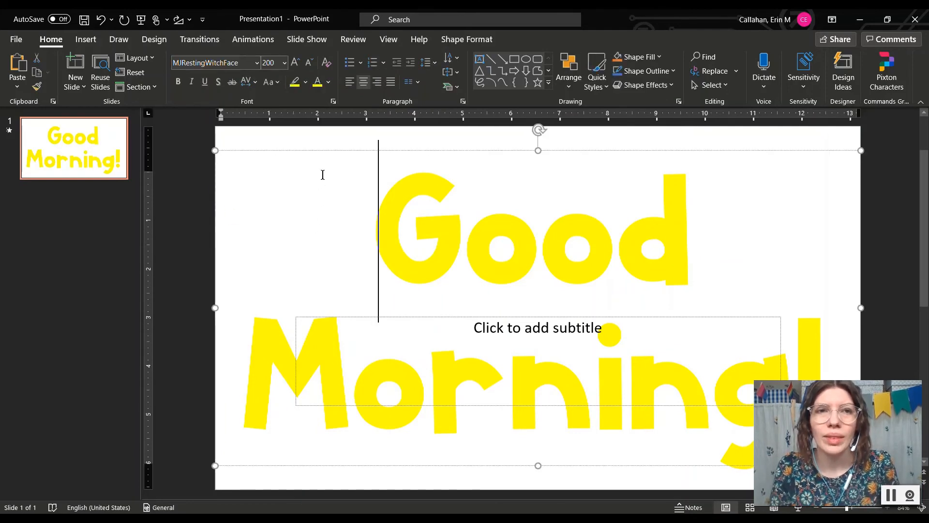
{"action": "left_click", "coordinate": [290, 150]}
{"action": "left_click", "coordinate": [253, 39]}
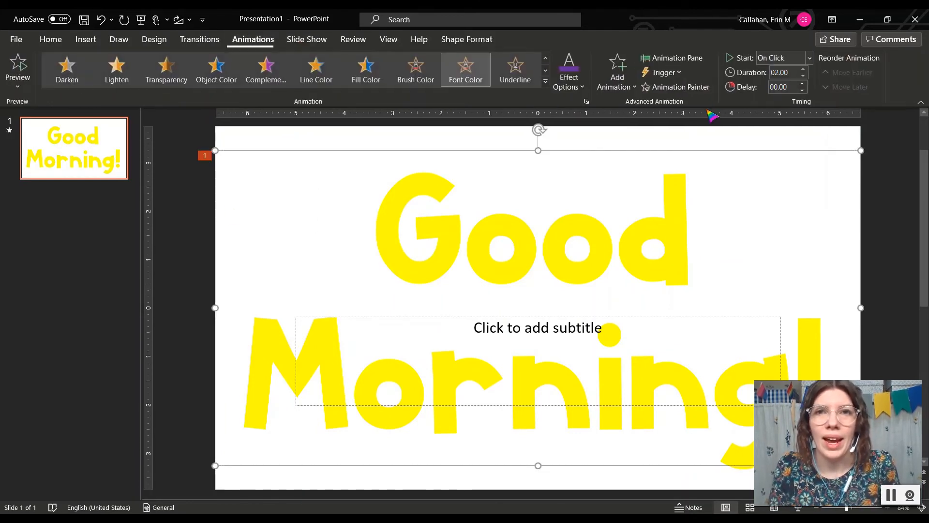
{"action": "left_click", "coordinate": [631, 88]}
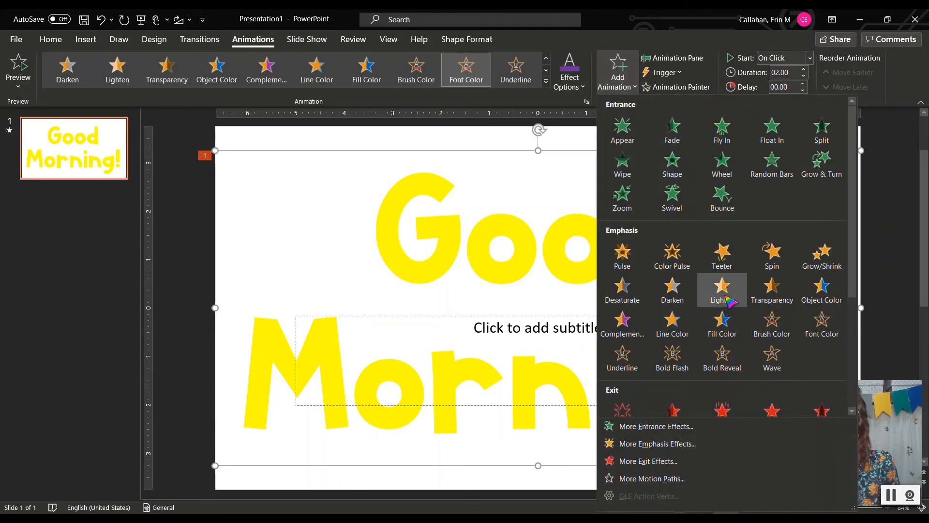
{"action": "left_click", "coordinate": [730, 274]}
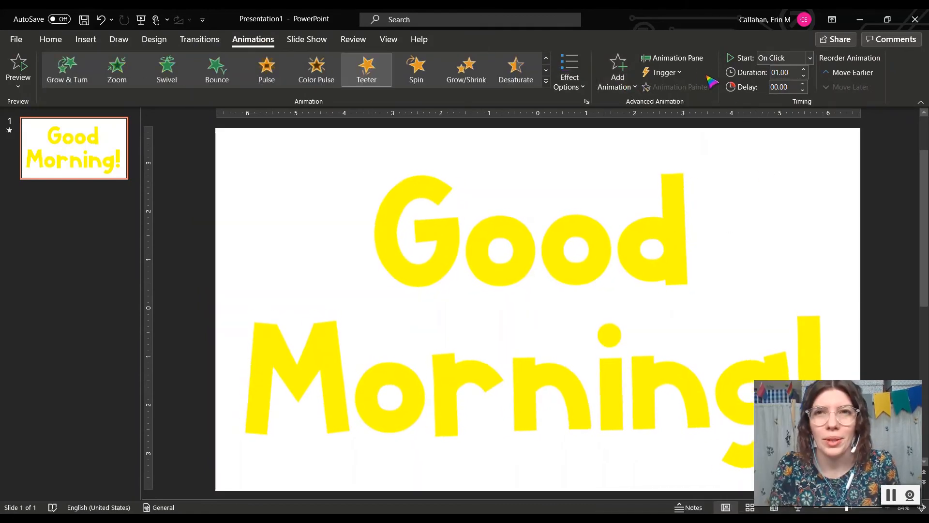
Step: Set the Font Color and Teeter animations to start With Previous and preview both
{"action": "left_click", "coordinate": [678, 58]}
{"action": "left_click", "coordinate": [803, 159]}
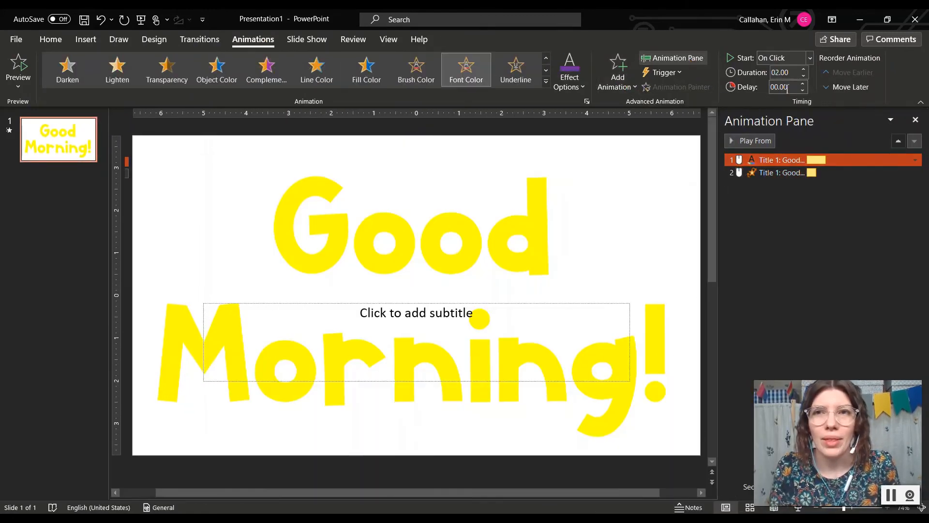
{"action": "left_click", "coordinate": [794, 76]}
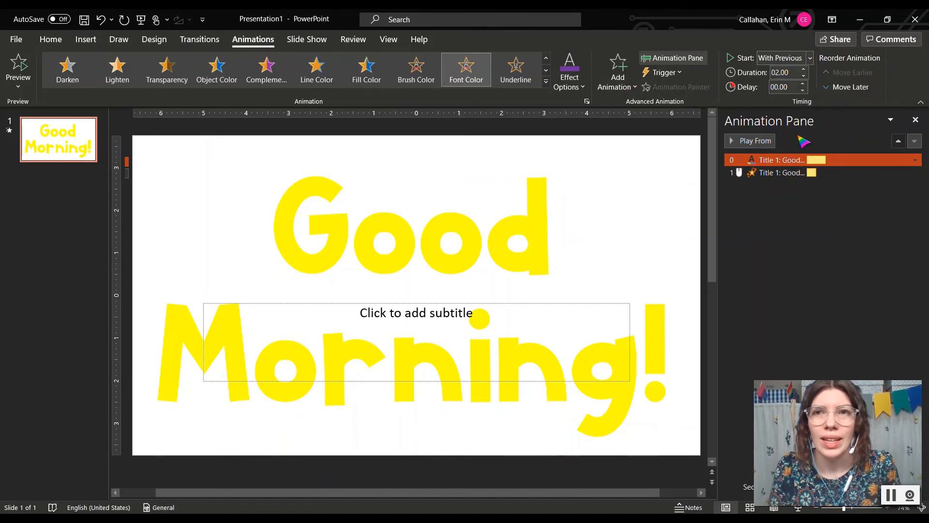
{"action": "left_click", "coordinate": [809, 58]}
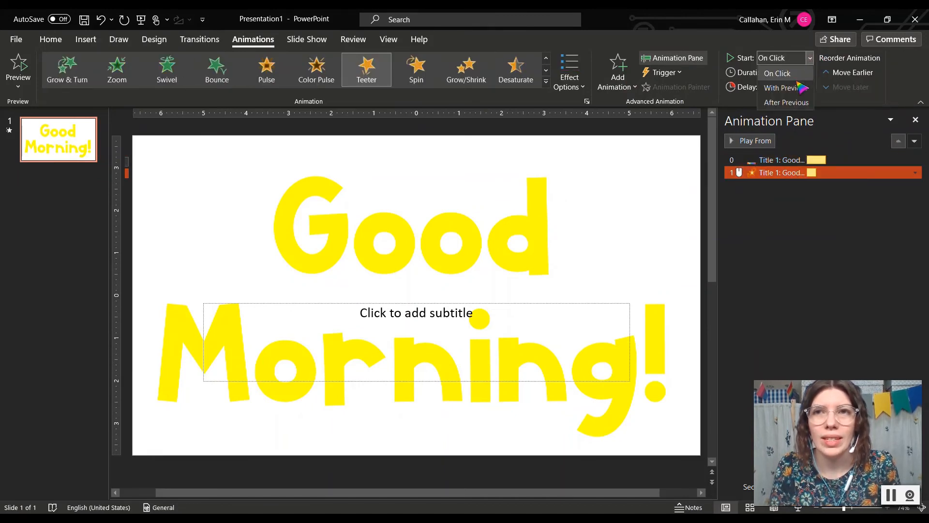
{"action": "left_click", "coordinate": [785, 78]}
{"action": "left_click", "coordinate": [741, 141]}
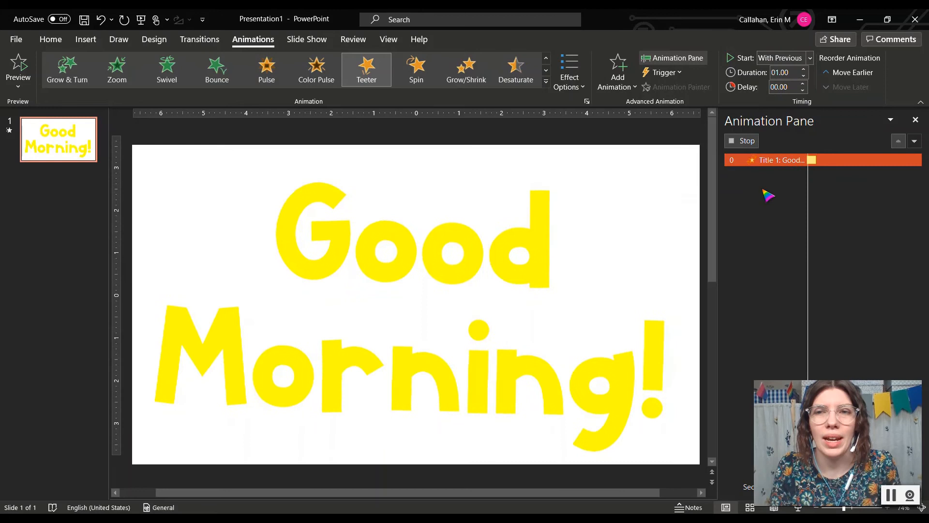
{"action": "left_click", "coordinate": [765, 241]}
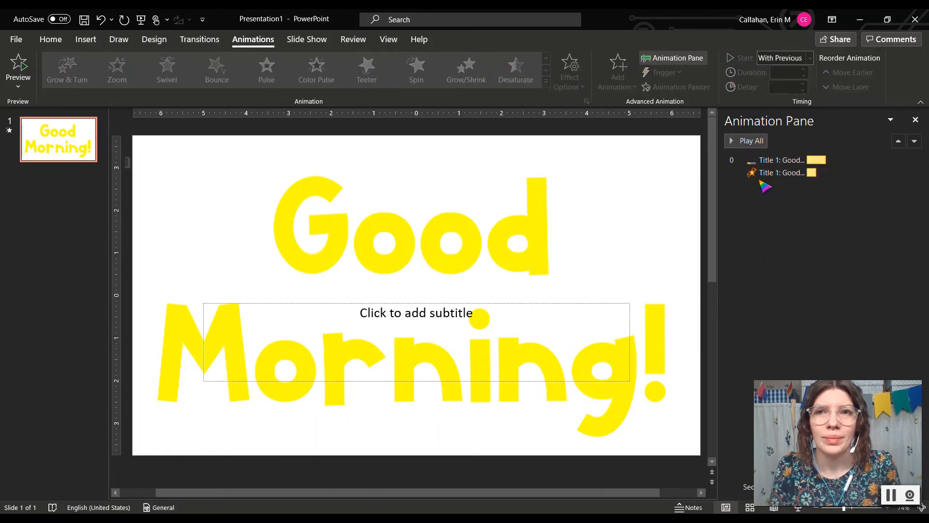
{"action": "left_click", "coordinate": [744, 141]}
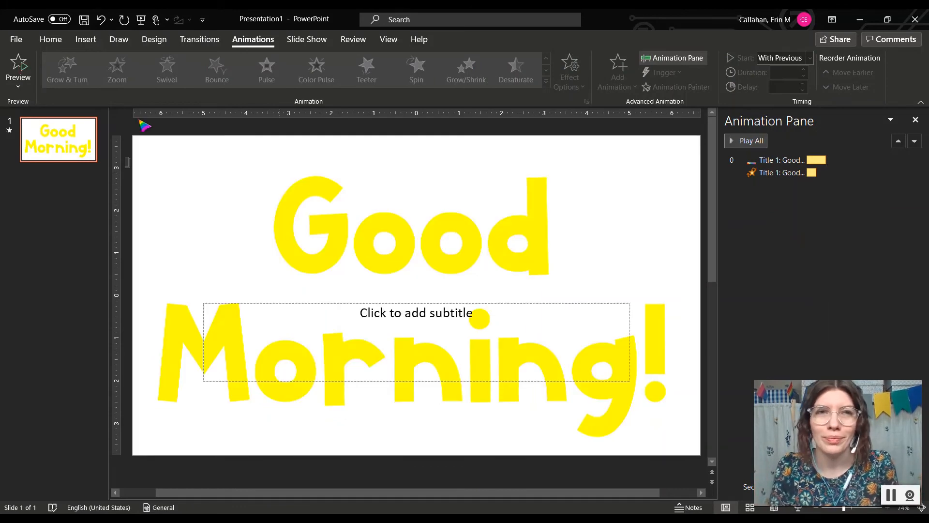
Step: Export the slide as an Extra Large, transparent-background animated GIF named GM in Documents
{"action": "left_click", "coordinate": [13, 39]}
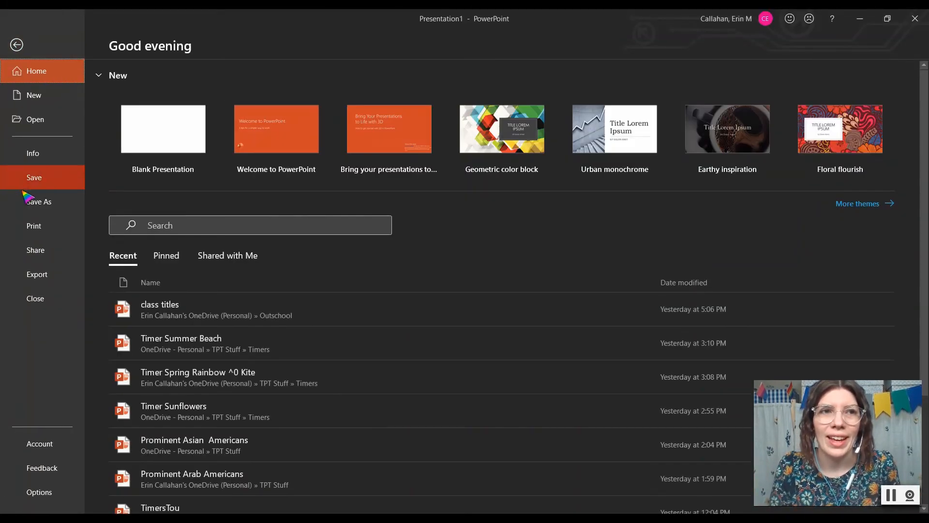
{"action": "left_click", "coordinate": [43, 276]}
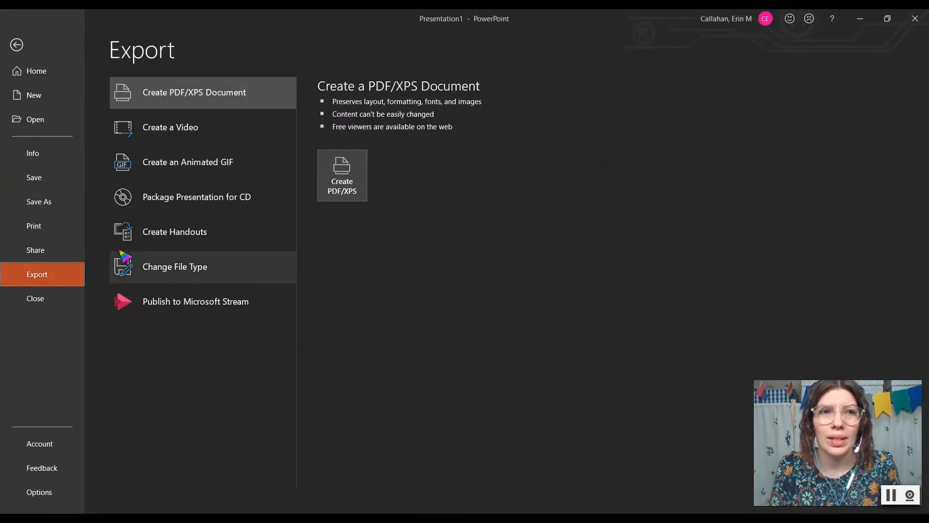
{"action": "left_click", "coordinate": [182, 165]}
{"action": "left_click", "coordinate": [431, 156]}
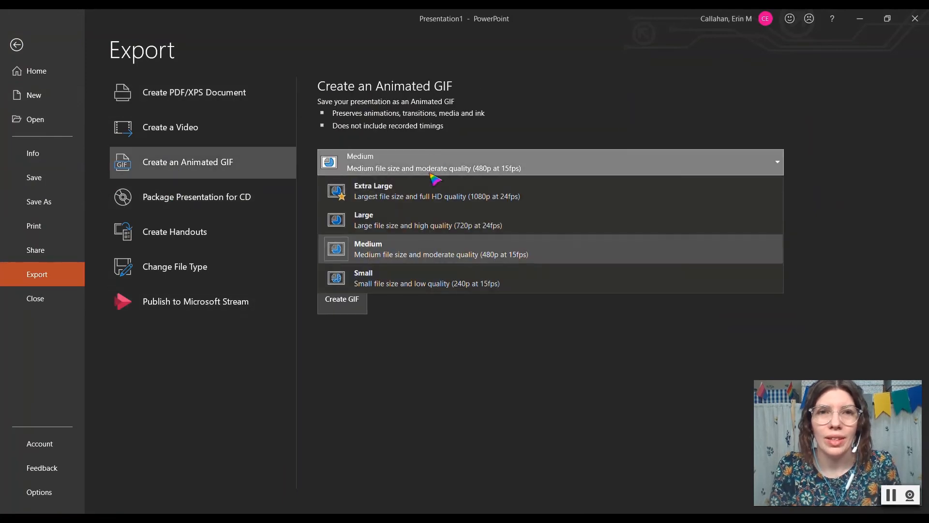
{"action": "left_click", "coordinate": [433, 192]}
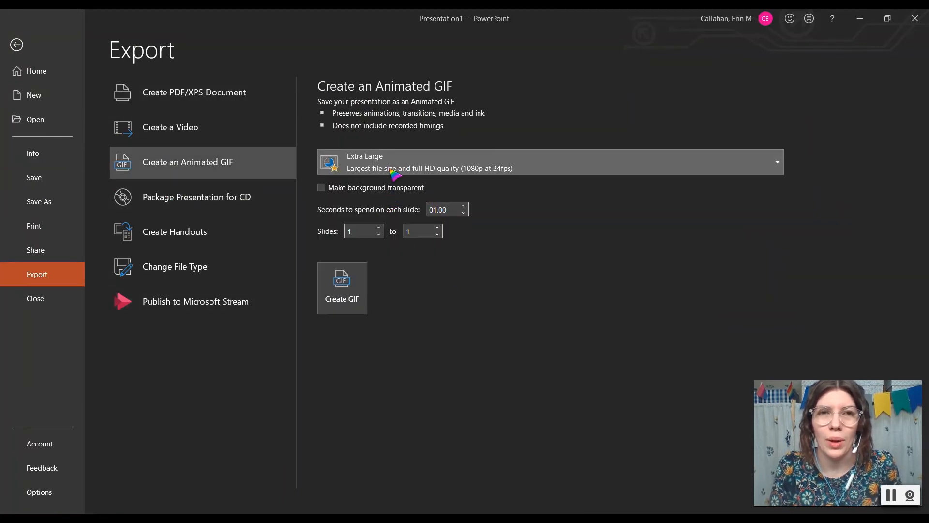
{"action": "left_click", "coordinate": [382, 194]}
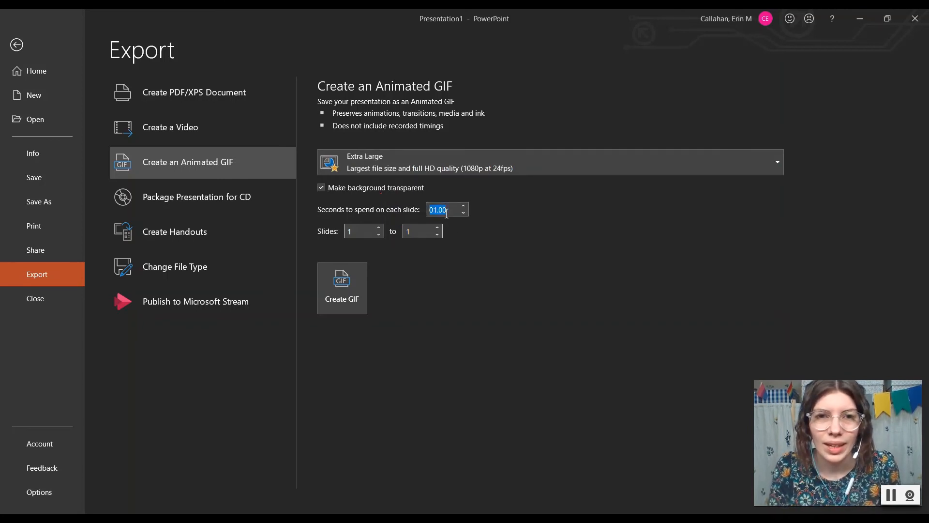
{"action": "left_click", "coordinate": [341, 310]}
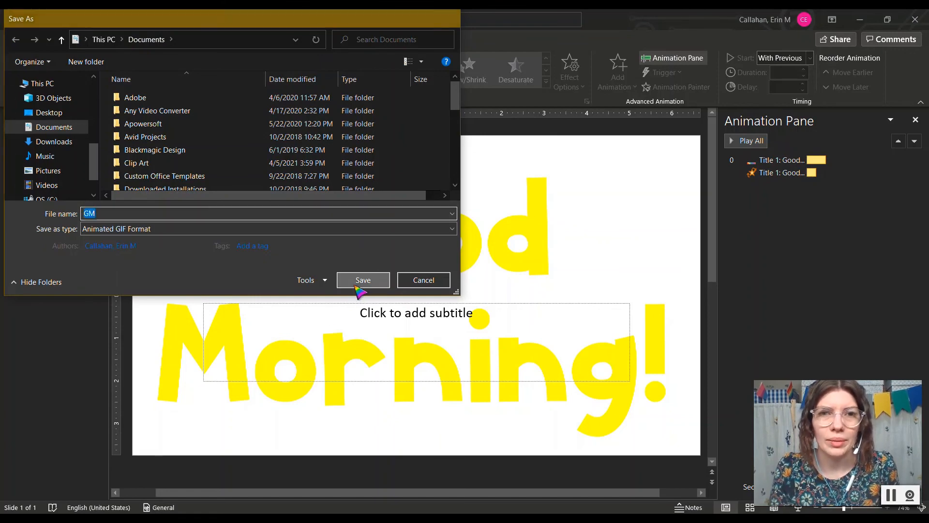
{"action": "left_click", "coordinate": [362, 279]}
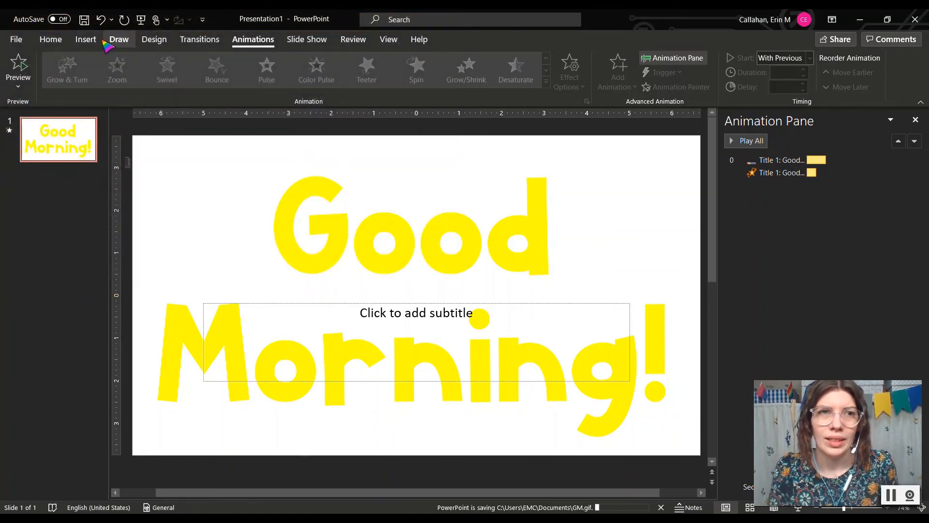
Step: Add a new slide and give it a light blue gradient fill background
{"action": "left_click", "coordinate": [85, 39]}
{"action": "left_click", "coordinate": [18, 66]}
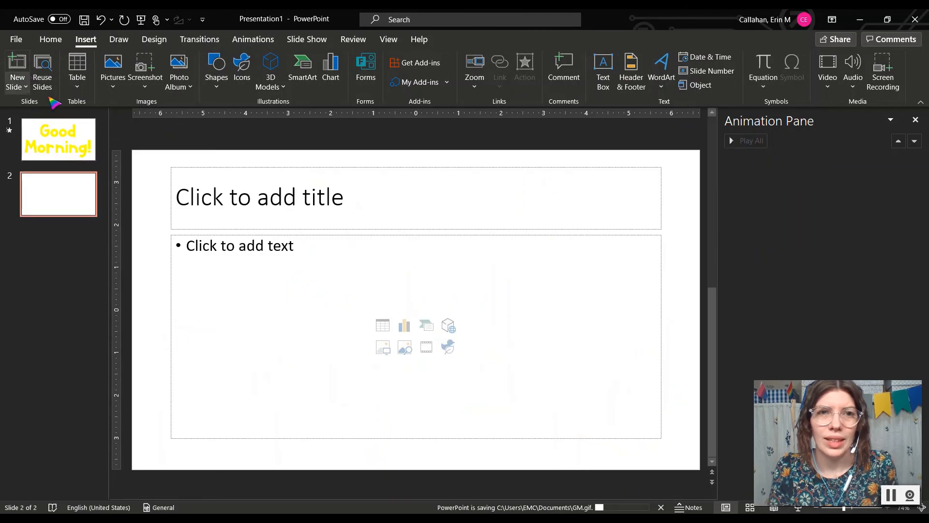
{"action": "right_click", "coordinate": [169, 183]}
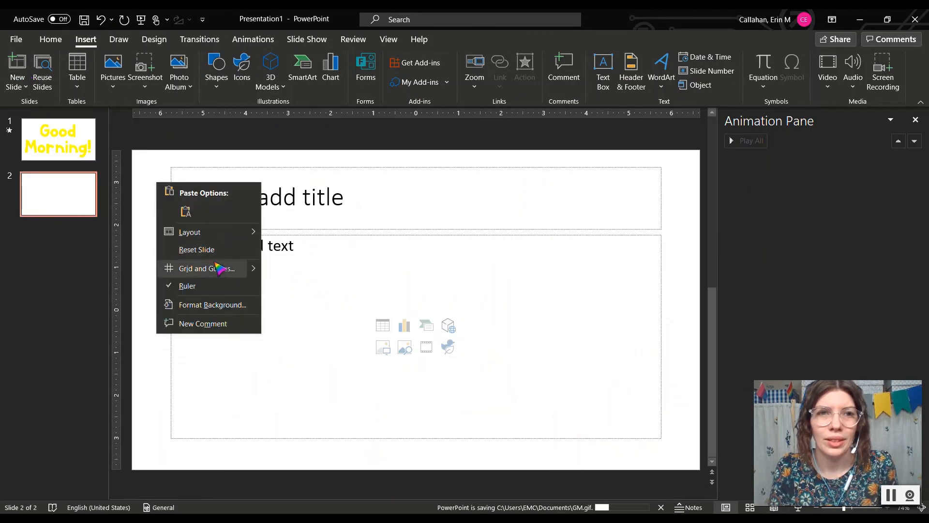
{"action": "left_click", "coordinate": [221, 304]}
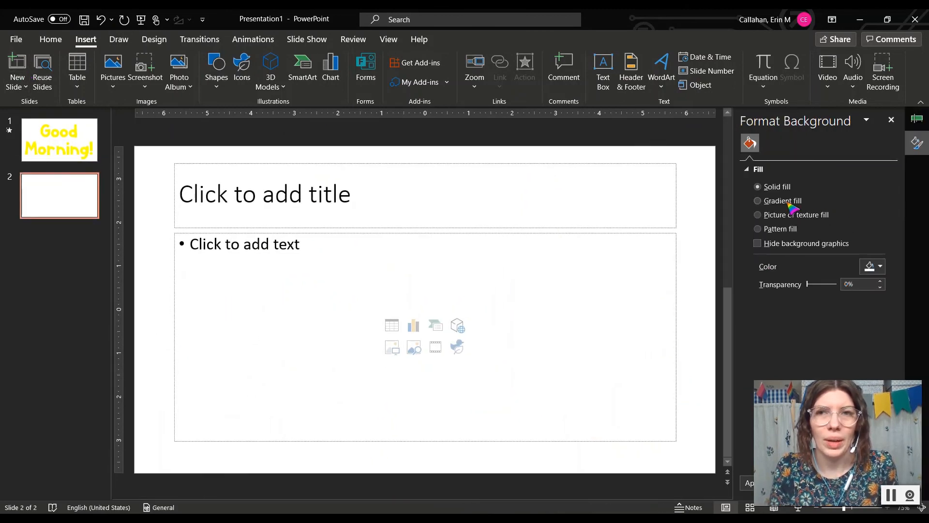
{"action": "left_click", "coordinate": [758, 200]}
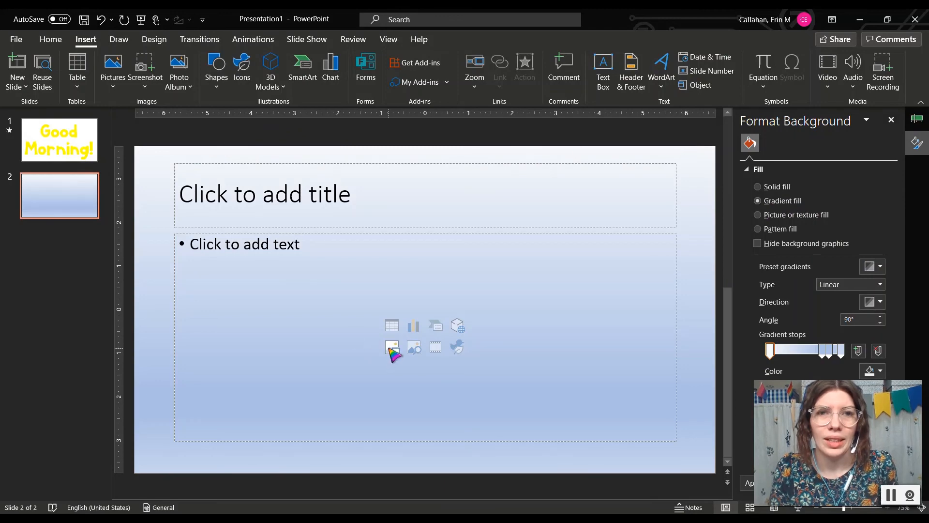
Step: Insert the GM animated GIF from Documents into the new slide's content placeholder
{"action": "left_click", "coordinate": [393, 348]}
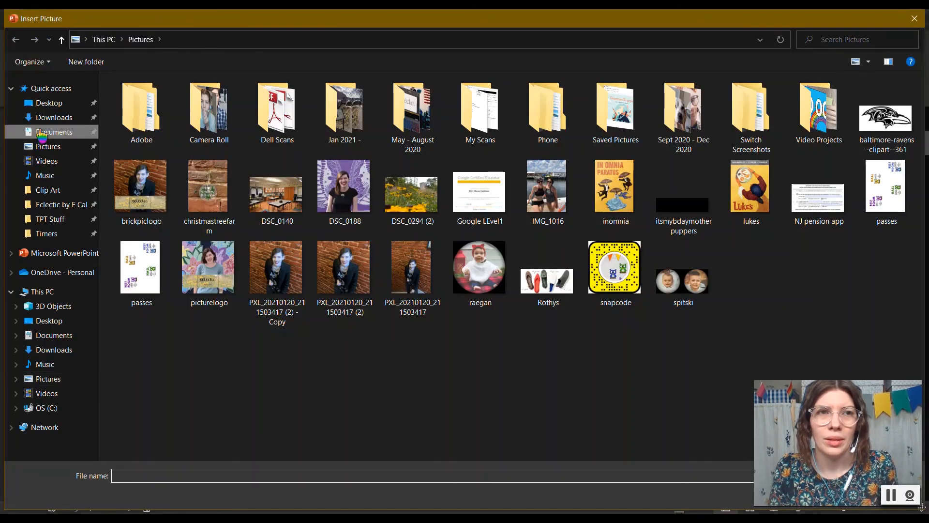
{"action": "left_click", "coordinate": [40, 131]}
{"action": "double_click", "coordinate": [156, 441]}
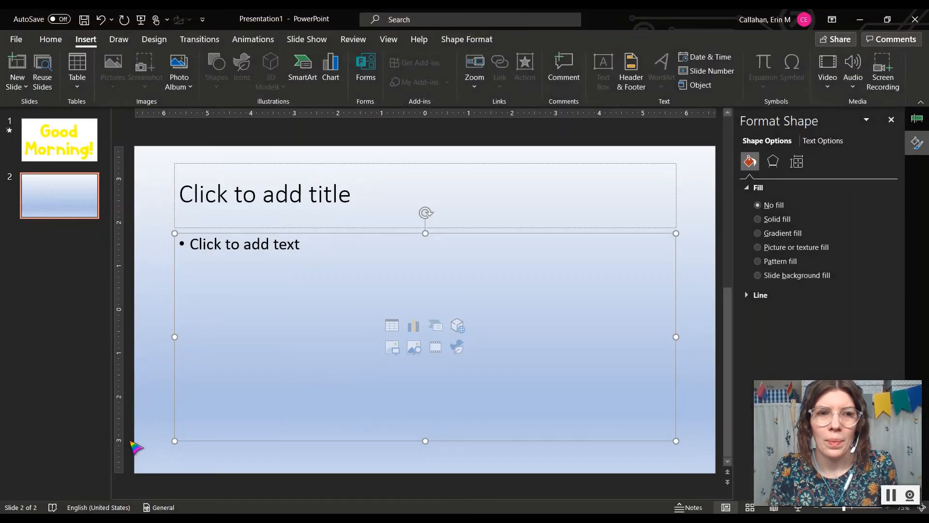
{"action": "left_click", "coordinate": [280, 473]}
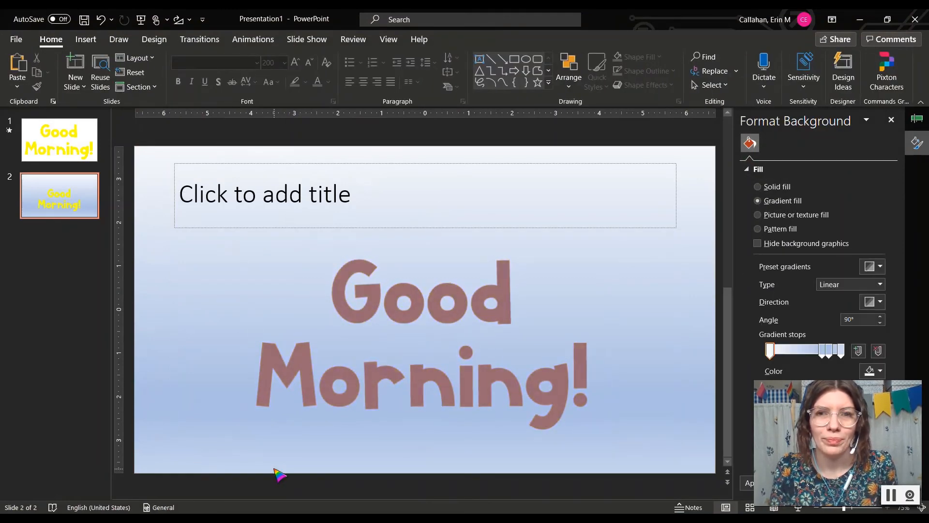
{"action": "left_click", "coordinate": [889, 498]}
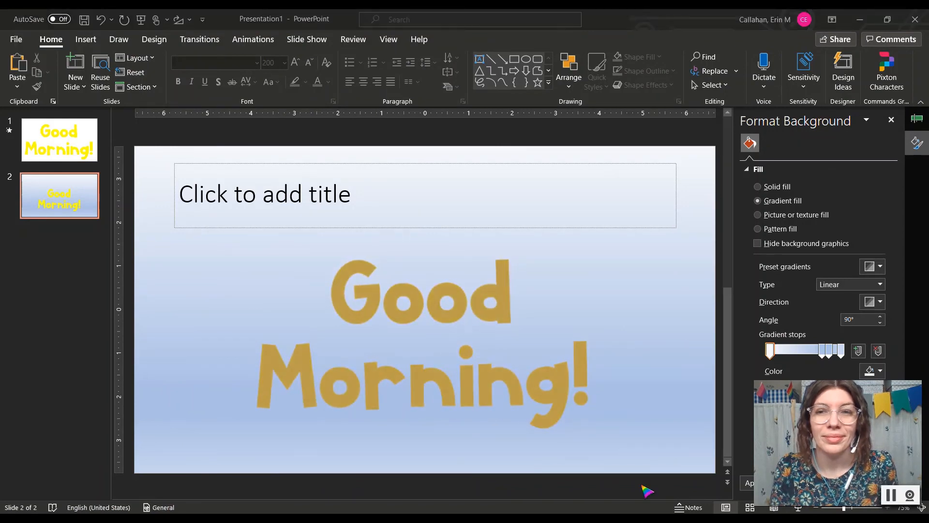